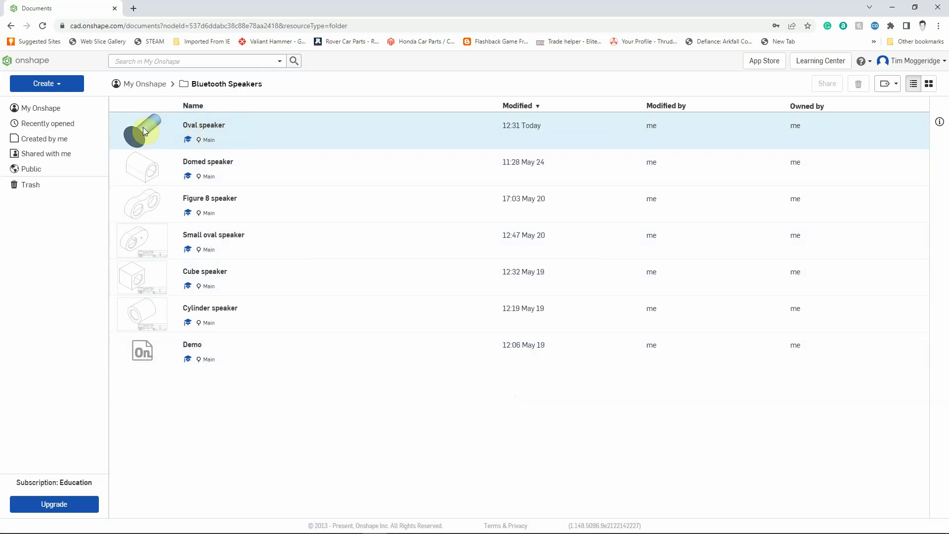
Step: Open the Oval speaker document and look over the speaker body and the Fasteners part studio
{"action": "left_click", "coordinate": [213, 126]}
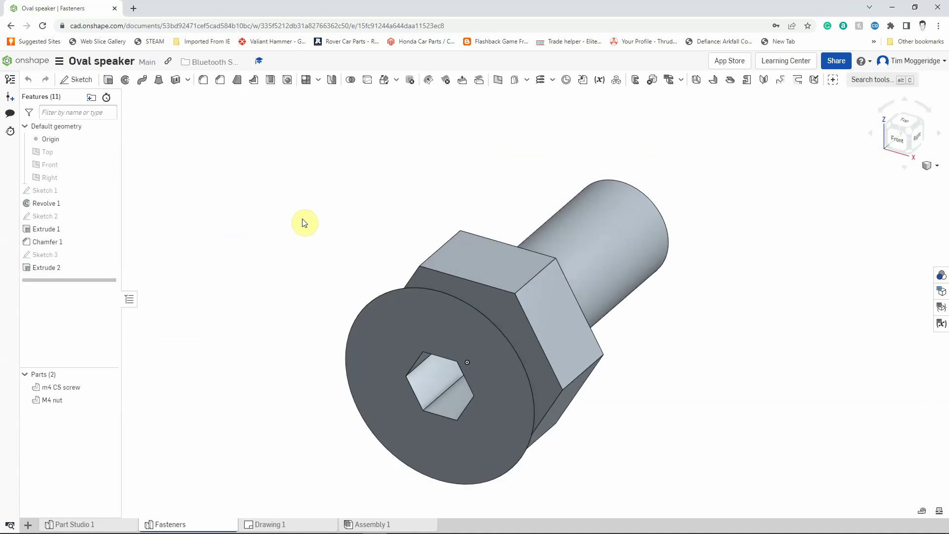
{"action": "right_click_drag", "start_coordinate": [376, 222], "coordinate": [347, 264]}
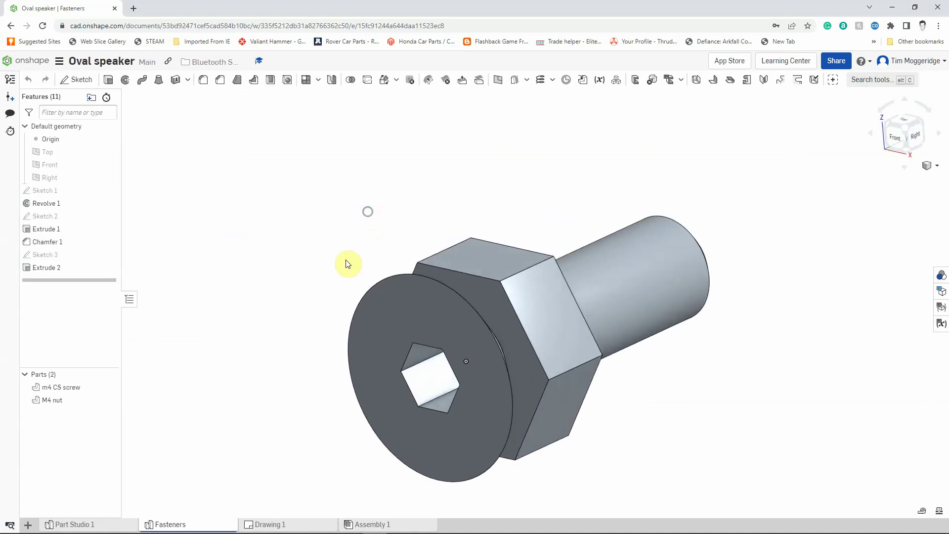
{"action": "left_click", "coordinate": [81, 526]}
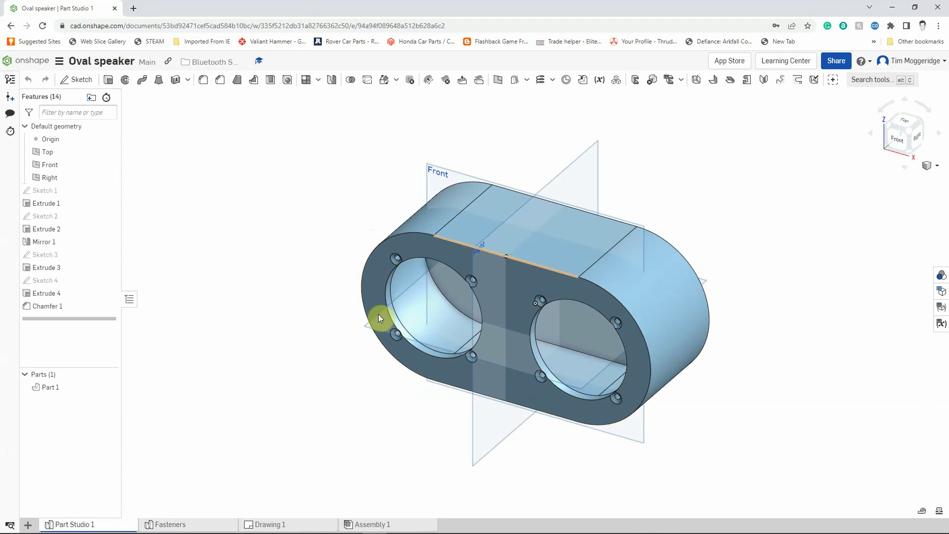
{"action": "left_click", "coordinate": [218, 523]}
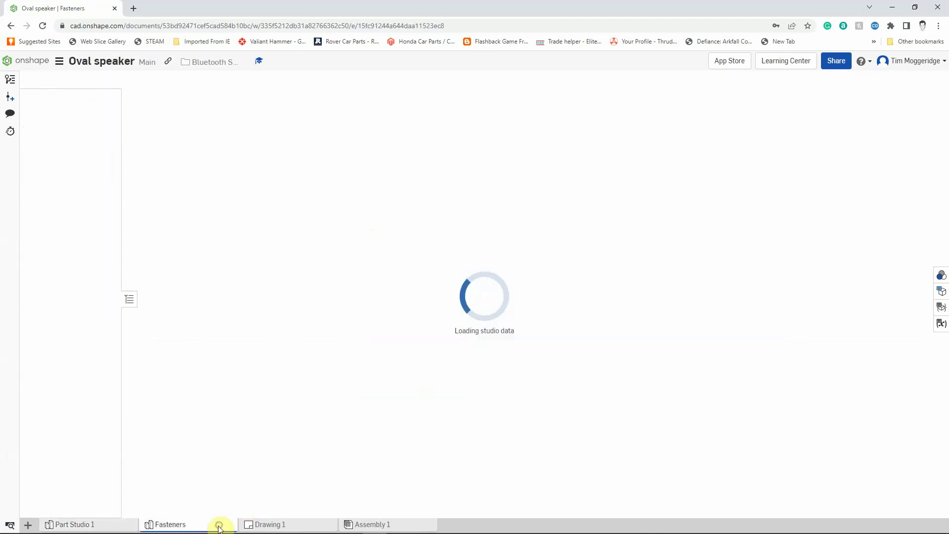
{"action": "scroll", "coordinate": [672, 390], "scroll_direction": "down", "scroll_amount": 3}
{"action": "right_click_drag", "start_coordinate": [704, 428], "coordinate": [682, 419]}
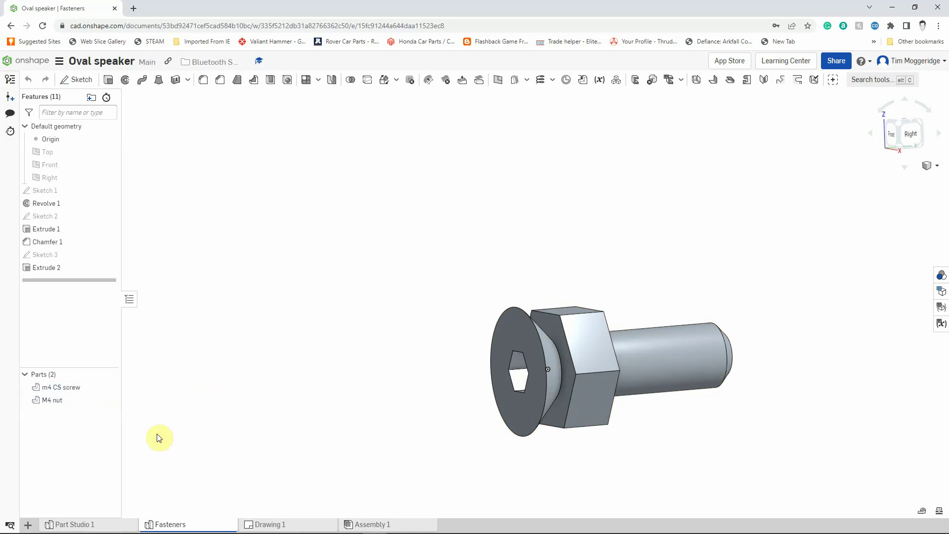
Step: Create a new part studio in the document and rename it Mesh
{"action": "left_click", "coordinate": [29, 524]}
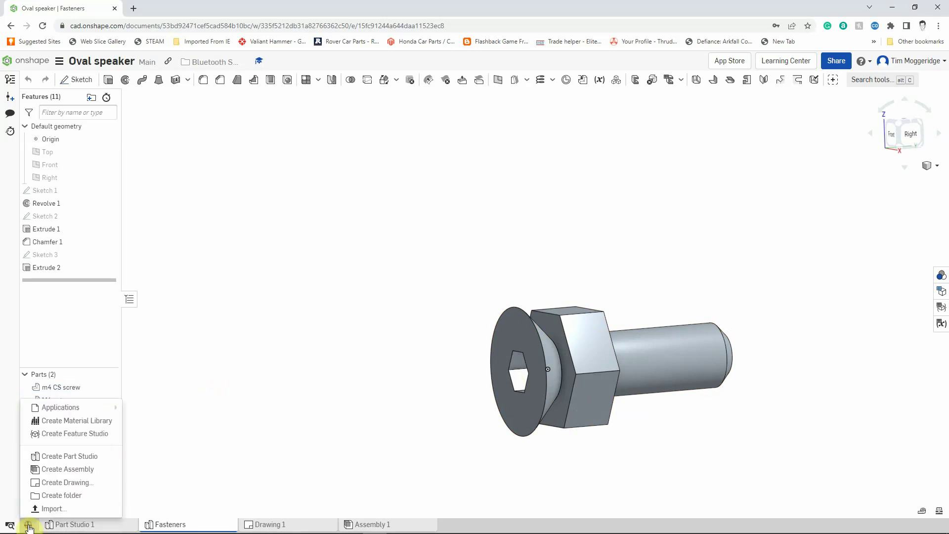
{"action": "left_click", "coordinate": [54, 456]}
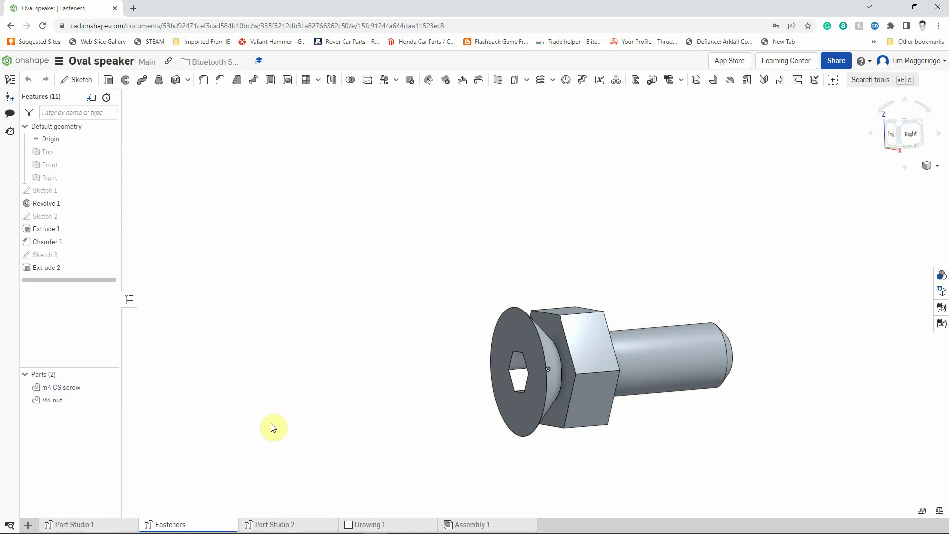
{"action": "right_click", "coordinate": [286, 526]}
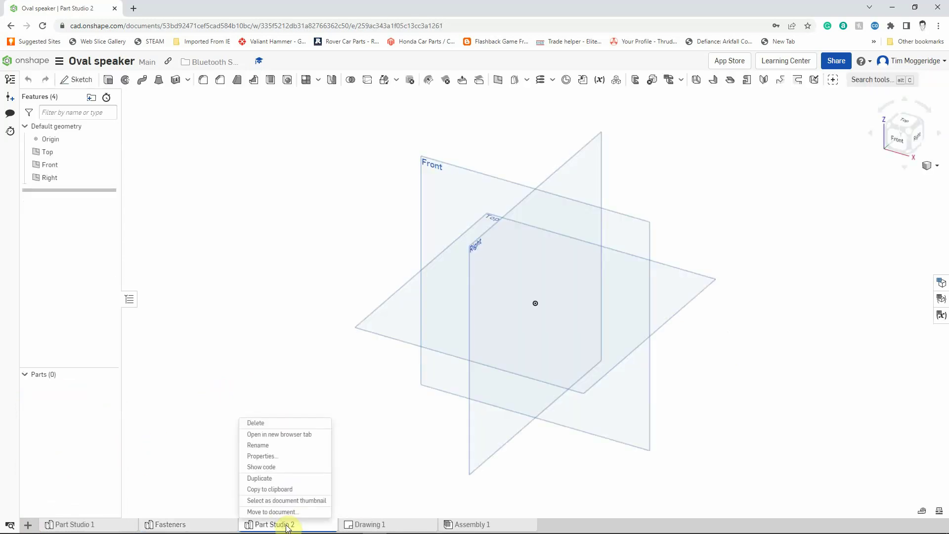
{"action": "left_click", "coordinate": [262, 444]}
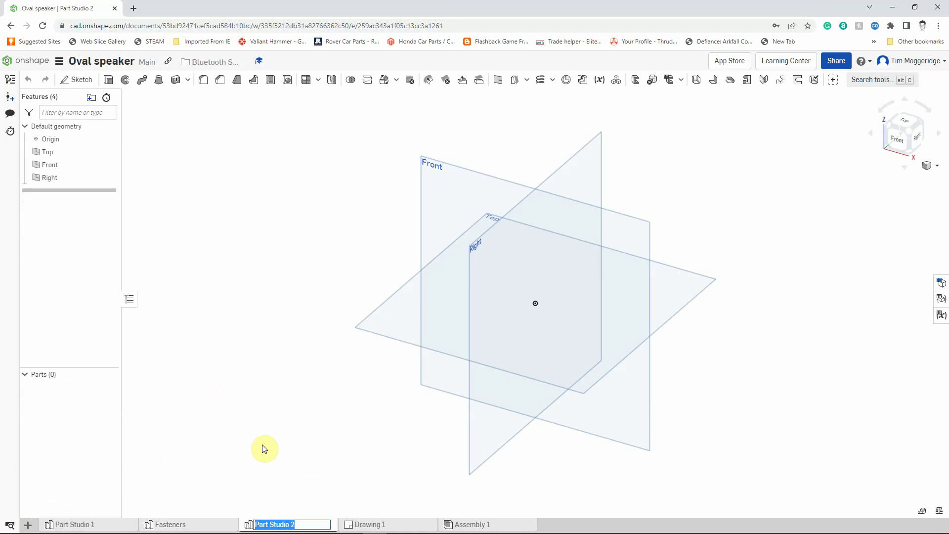
{"action": "type", "text": "Mesh"}
{"action": "key", "text": "Return"}
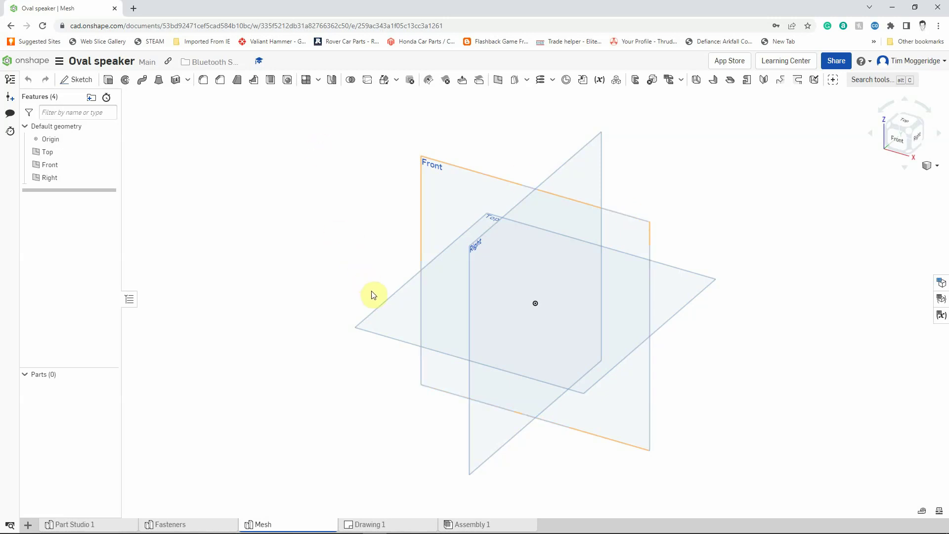
Step: Start a sketch on the Top plane and draw a center point rectangle about 16.6 by 14.6 mm centred on the origin
{"action": "right_click", "coordinate": [383, 323]}
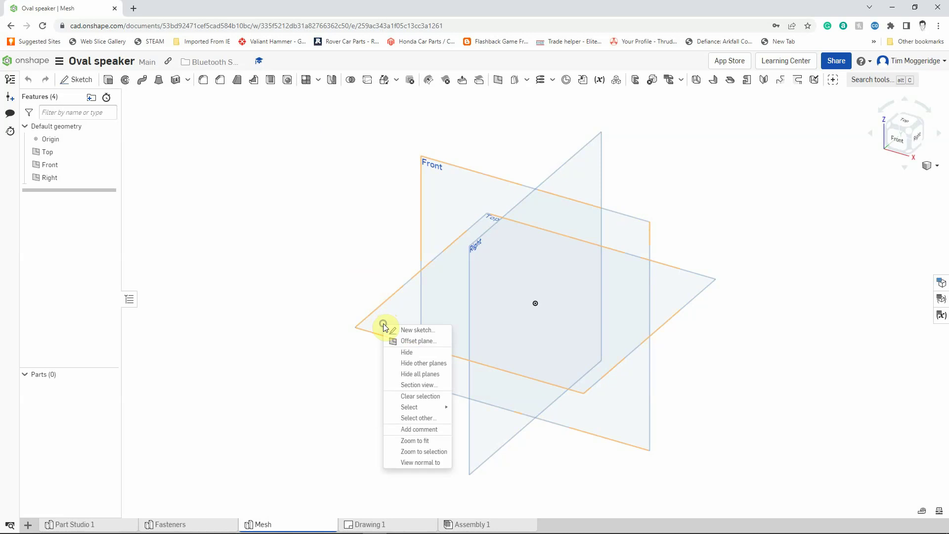
{"action": "left_click", "coordinate": [402, 330]}
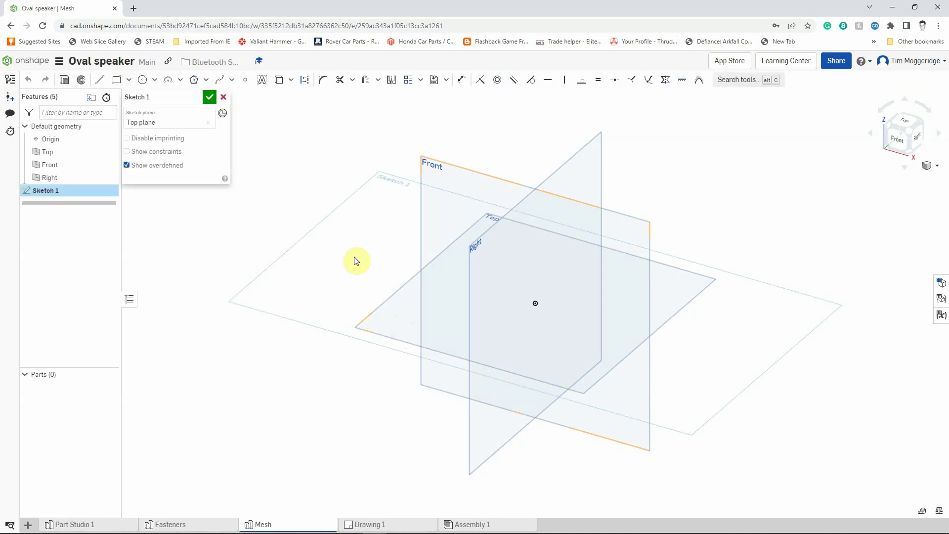
{"action": "key", "text": "n"}
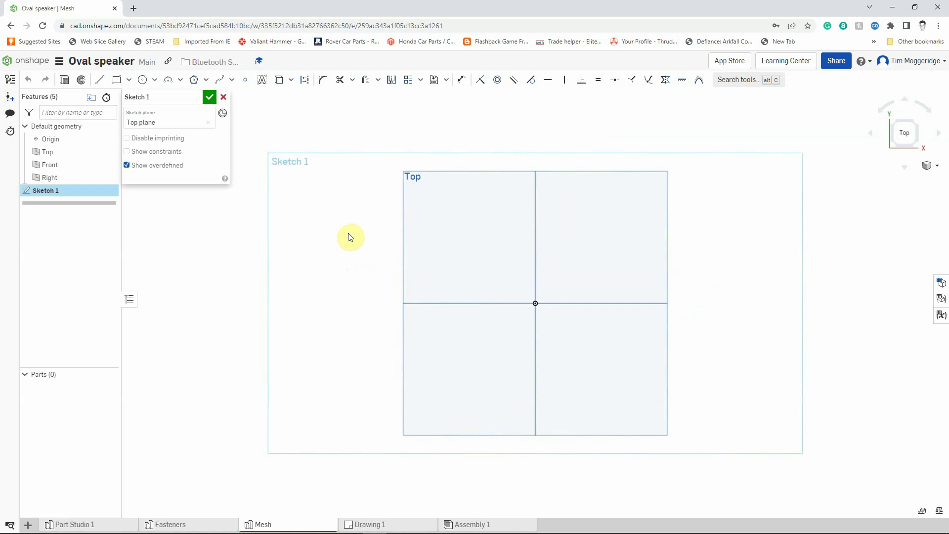
{"action": "left_click", "coordinate": [128, 82]}
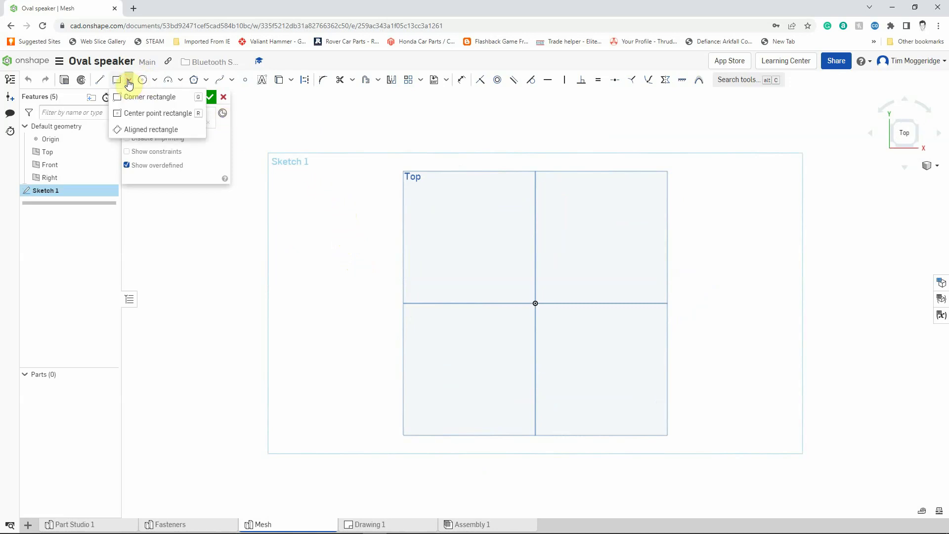
{"action": "left_click", "coordinate": [132, 114]}
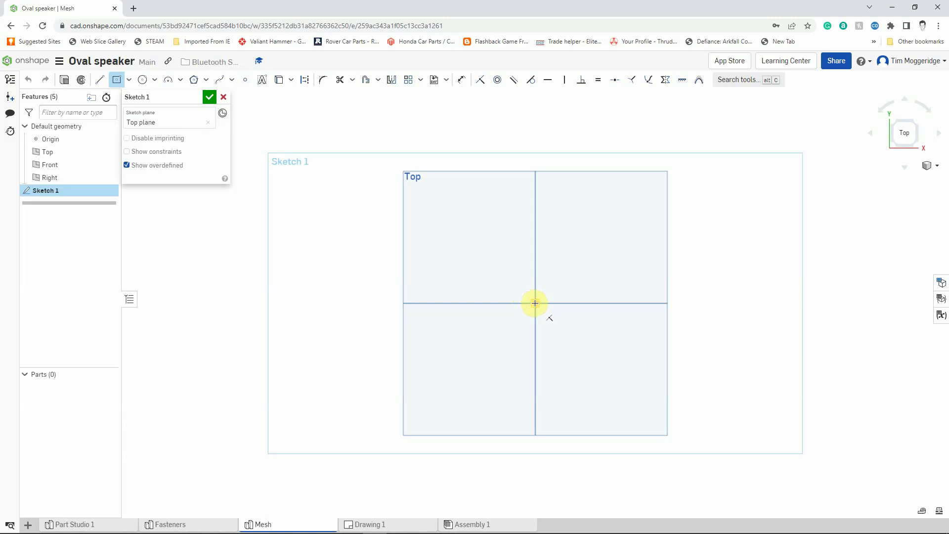
{"action": "left_click", "coordinate": [535, 303]}
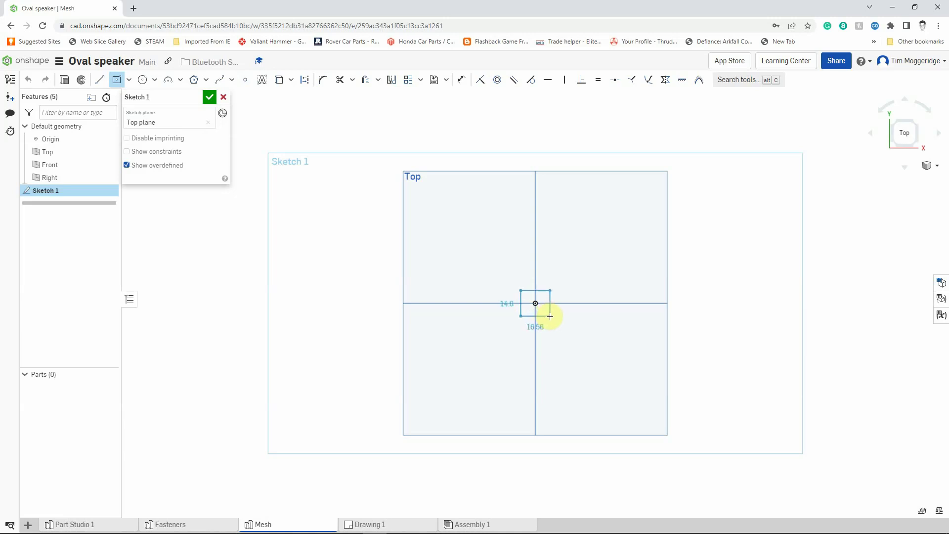
{"action": "left_click", "coordinate": [549, 316]}
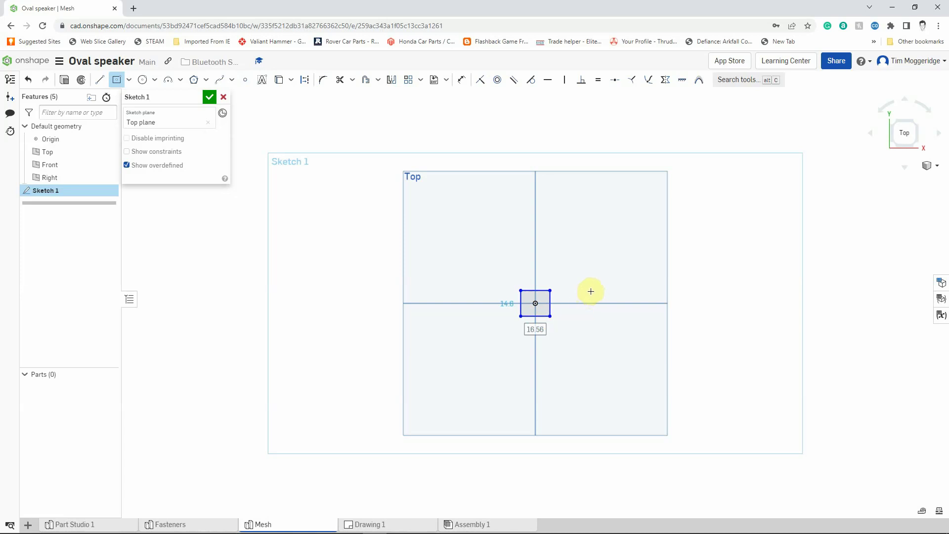
Step: Dimension the rectangle's width and height to 1 mm each
{"action": "left_click", "coordinate": [461, 82]}
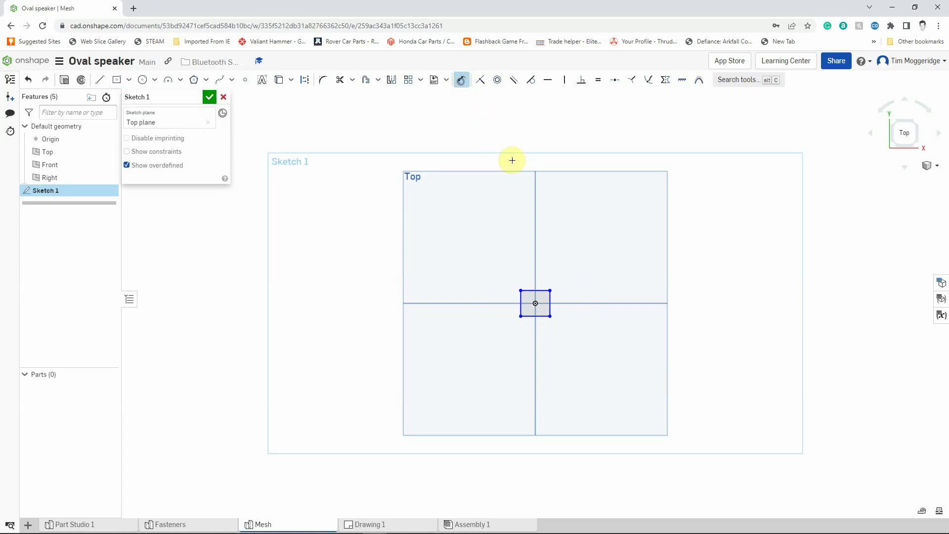
{"action": "left_click", "coordinate": [542, 290]}
{"action": "left_click", "coordinate": [572, 267]}
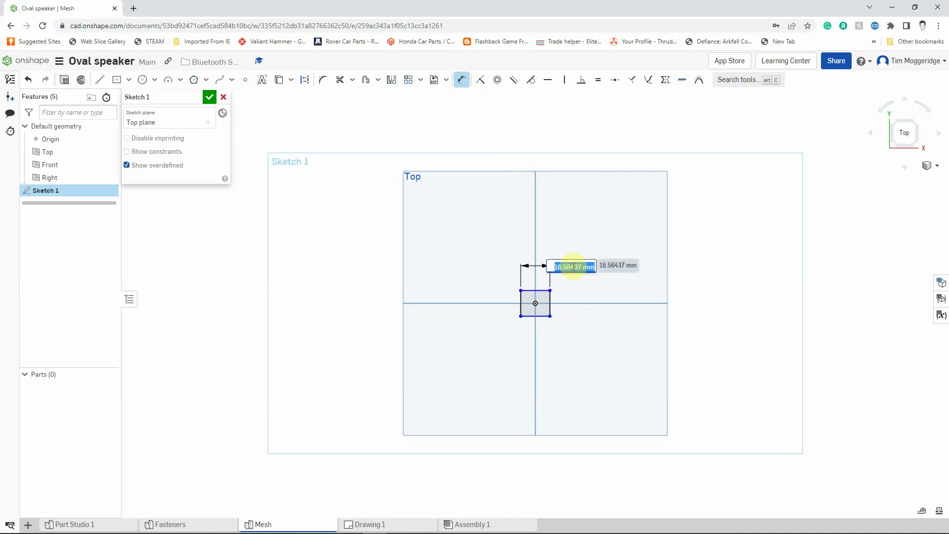
{"action": "type", "text": "1"}
{"action": "key", "text": "Return"}
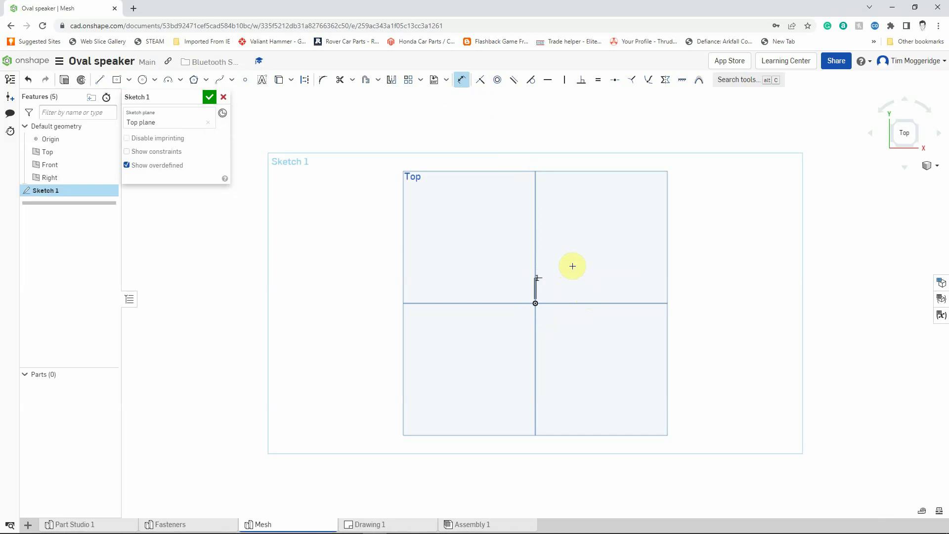
{"action": "scroll", "coordinate": [557, 303], "scroll_direction": "up", "scroll_amount": 6}
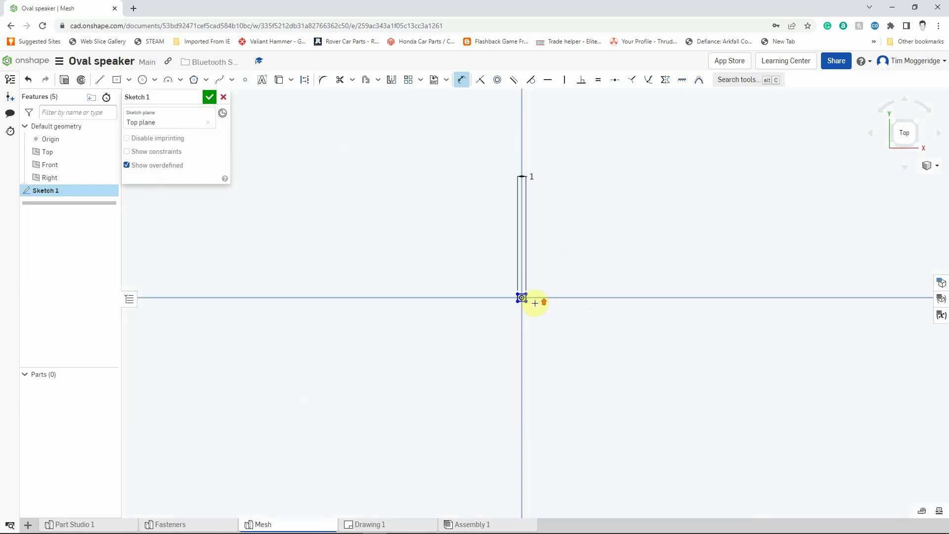
{"action": "scroll", "coordinate": [524, 277], "scroll_direction": "up", "scroll_amount": 5}
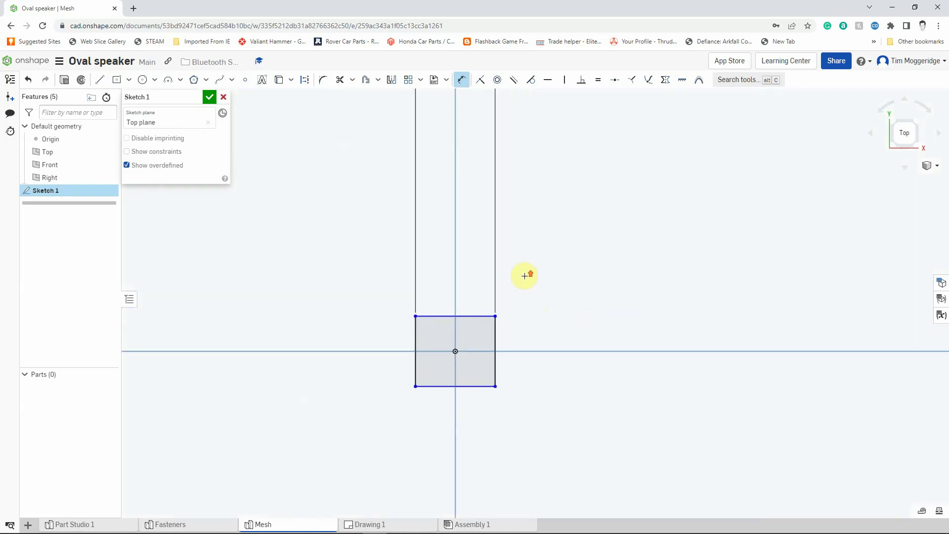
{"action": "left_click", "coordinate": [415, 333]}
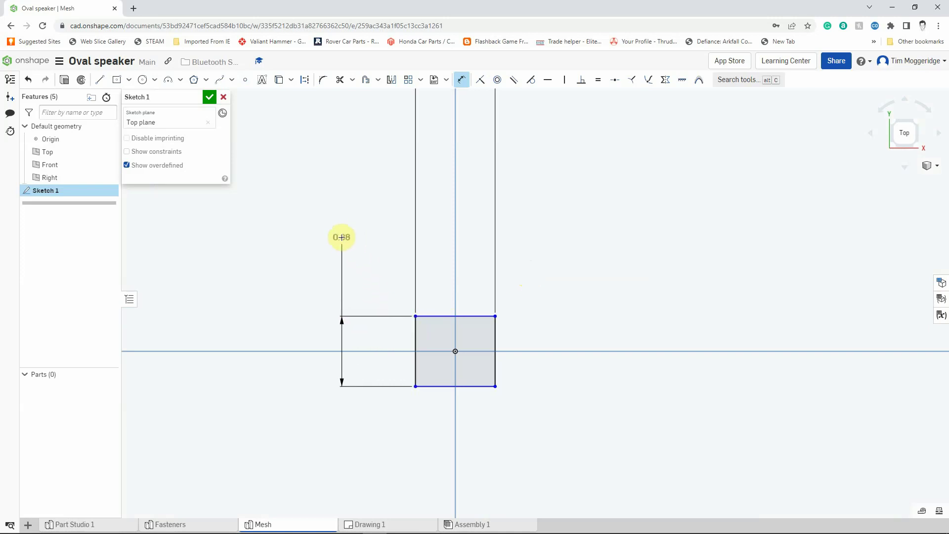
{"action": "left_click", "coordinate": [342, 237]}
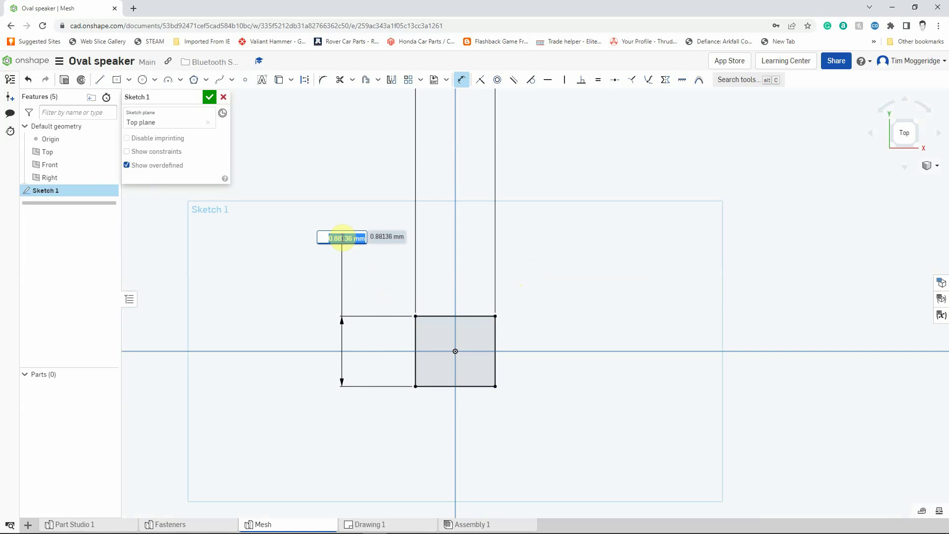
{"action": "type", "text": "1"}
{"action": "key", "text": "Return"}
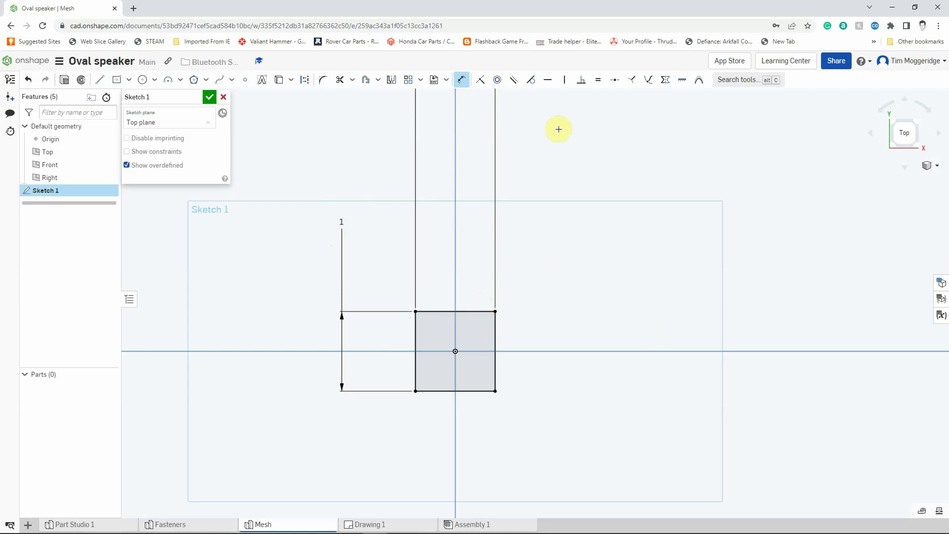
Step: Apply a sketch linear pattern to the whole square and set the horizontal spacing to 4 mm
{"action": "left_click", "coordinate": [408, 81]}
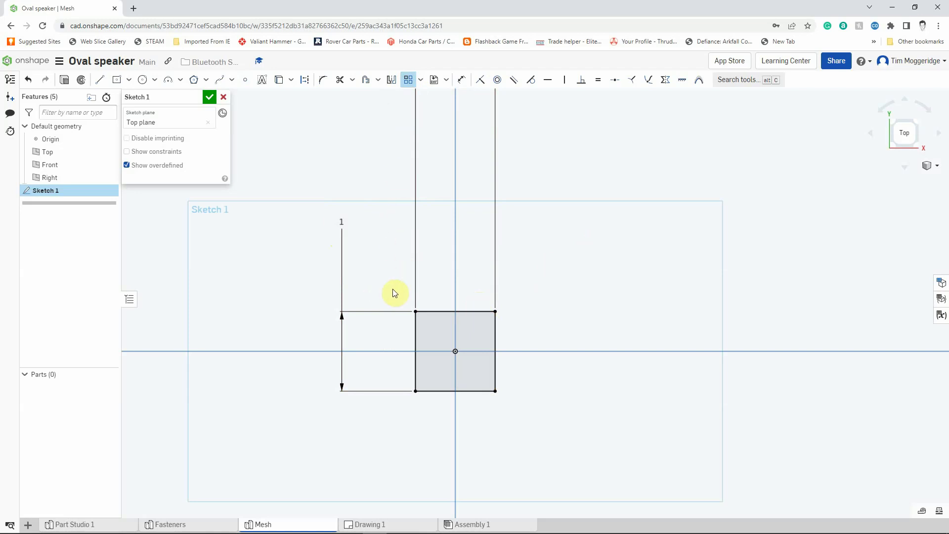
{"action": "left_click_drag", "start_coordinate": [392, 288], "coordinate": [521, 414]}
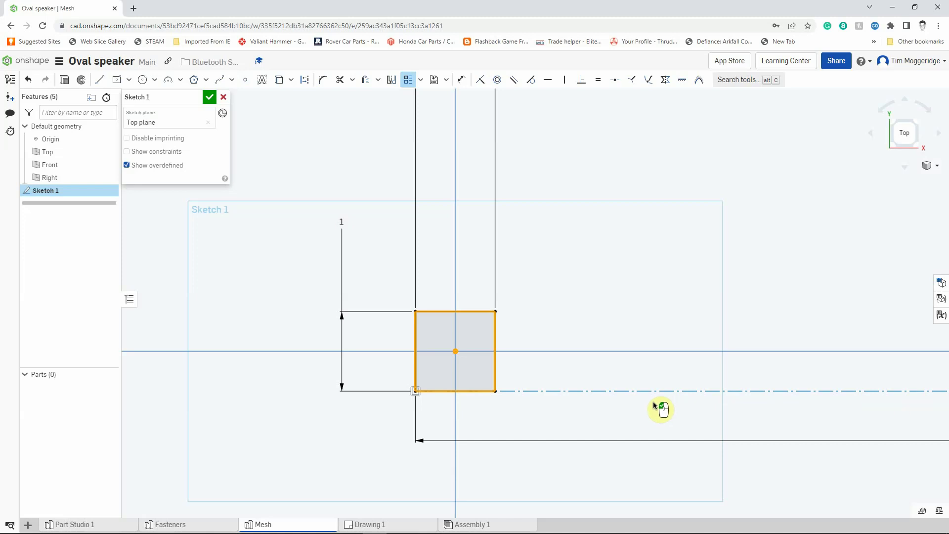
{"action": "scroll", "coordinate": [655, 404], "scroll_direction": "down", "scroll_amount": 8}
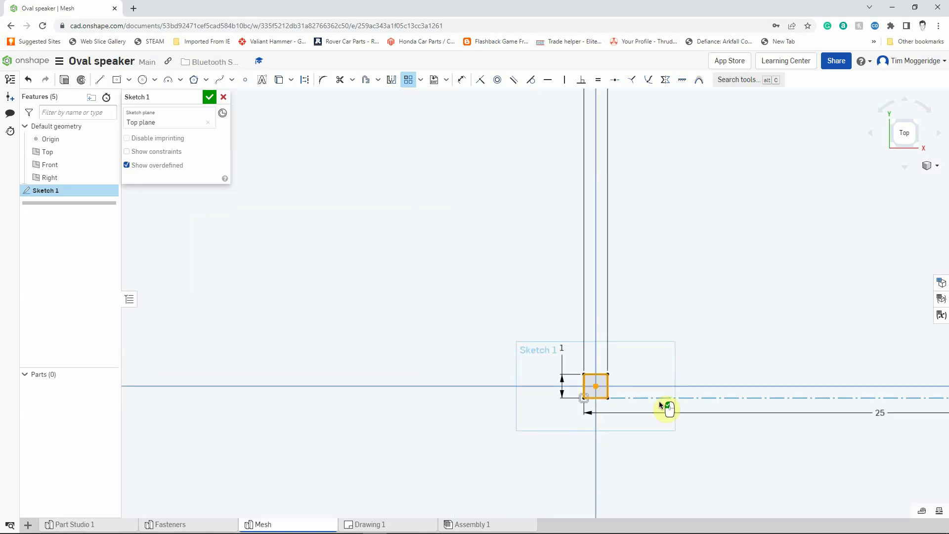
{"action": "scroll", "coordinate": [666, 404], "scroll_direction": "down", "scroll_amount": 5}
{"action": "scroll", "coordinate": [800, 452], "scroll_direction": "up", "scroll_amount": 3}
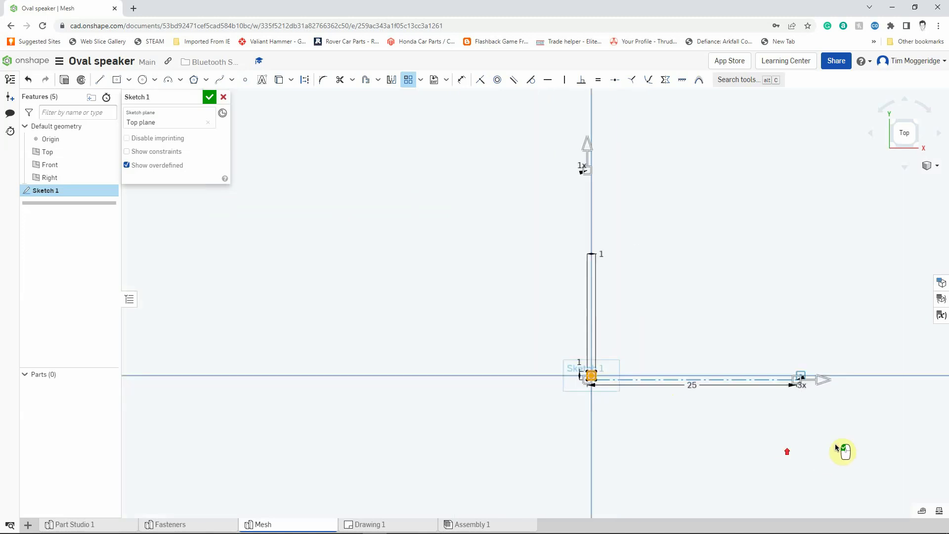
{"action": "scroll", "coordinate": [860, 423], "scroll_direction": "up", "scroll_amount": 2}
{"action": "scroll", "coordinate": [862, 423], "scroll_direction": "down", "scroll_amount": 1}
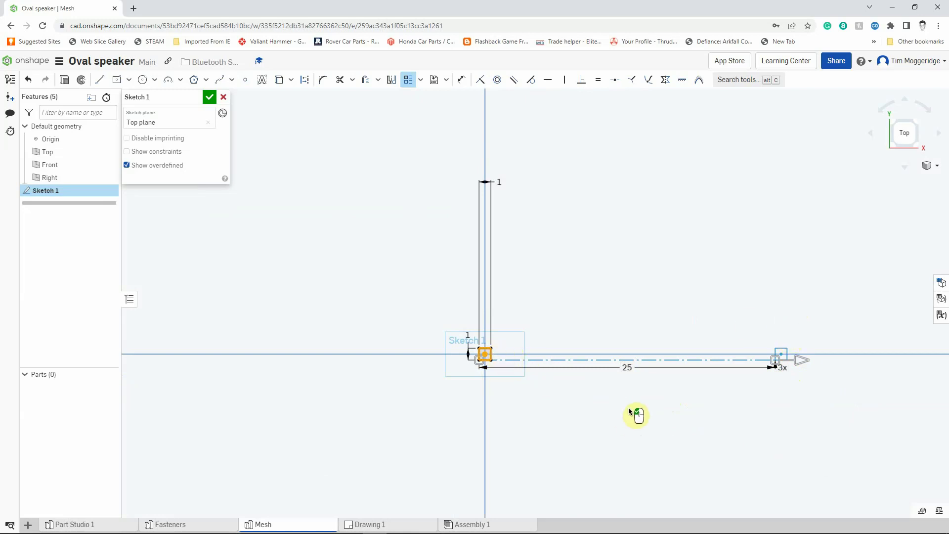
{"action": "double_click", "coordinate": [627, 369]}
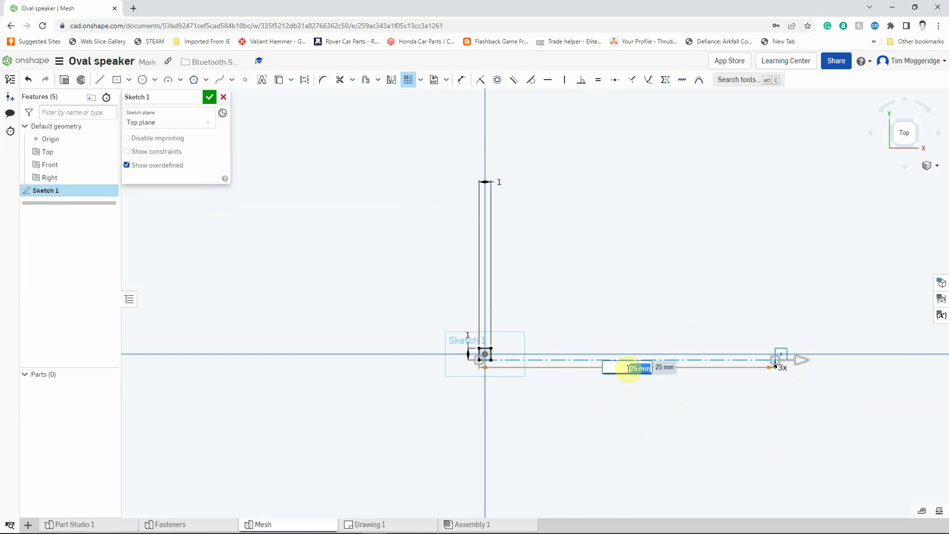
{"action": "type", "text": "4"}
{"action": "key", "text": "Return"}
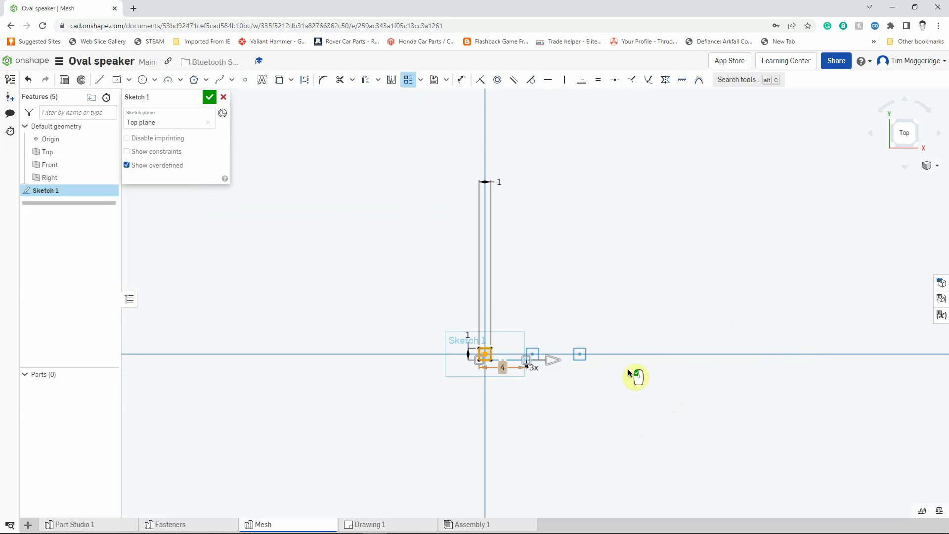
Step: Set the number of horizontal instances in the linear pattern to 9
{"action": "left_click", "coordinate": [584, 352]}
{"action": "double_click", "coordinate": [536, 371]}
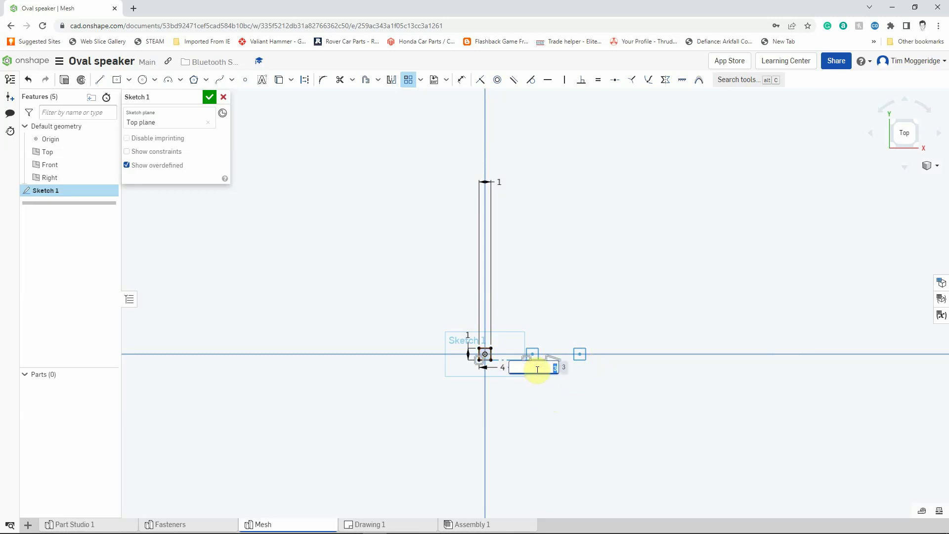
{"action": "type", "text": "9"}
{"action": "key", "text": "Return"}
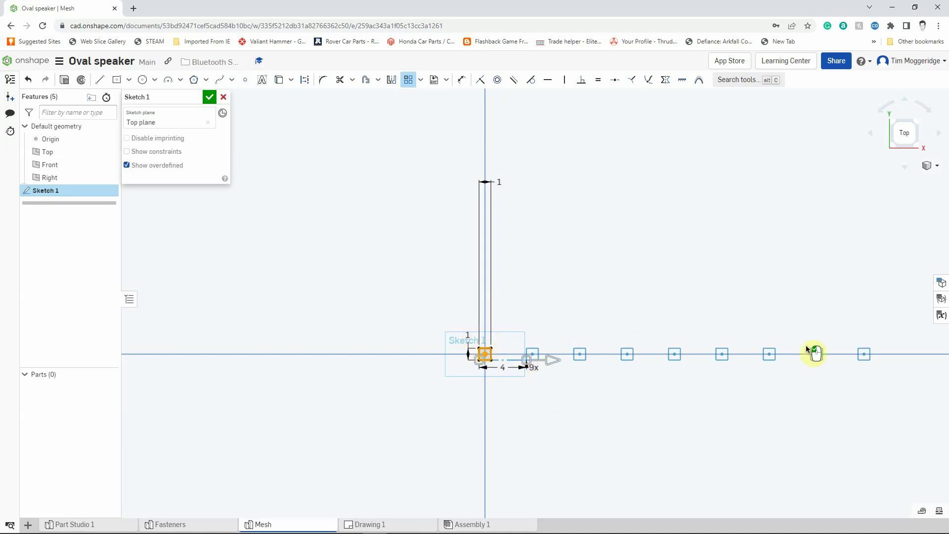
{"action": "left_click", "coordinate": [764, 444]}
{"action": "scroll", "coordinate": [493, 356], "scroll_direction": "up", "scroll_amount": 3}
{"action": "scroll", "coordinate": [493, 355], "scroll_direction": "up", "scroll_amount": 4}
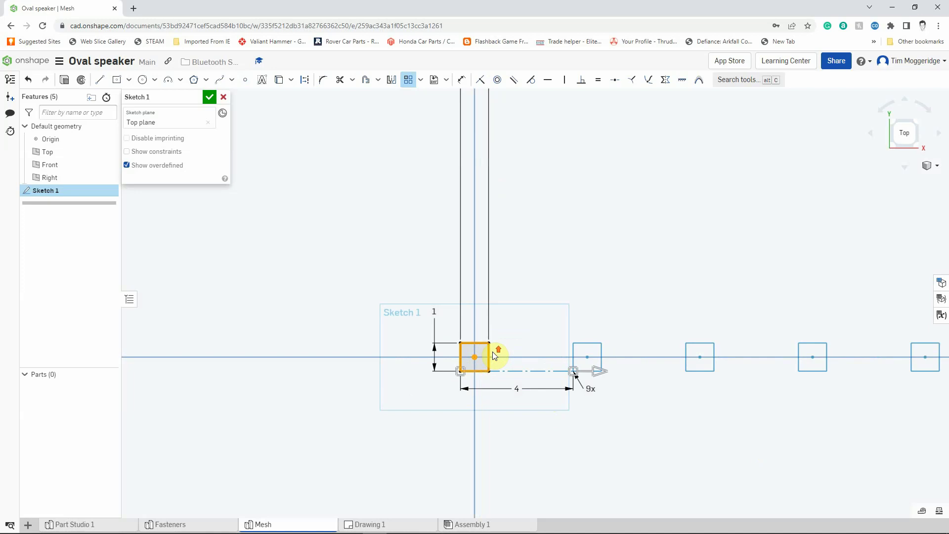
Step: Check the extent of the row of nine squares and accept the sketch linear pattern
{"action": "scroll", "coordinate": [548, 352], "scroll_direction": "up", "scroll_amount": 2}
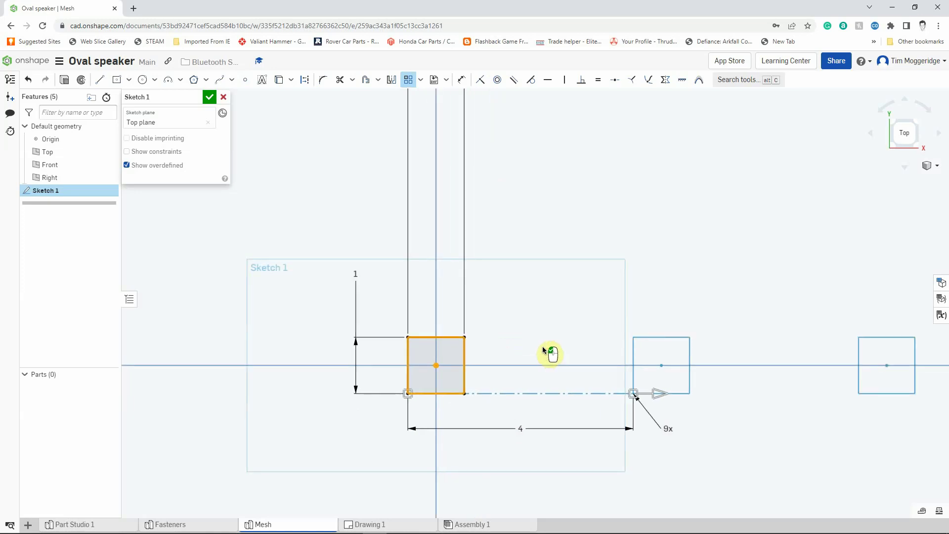
{"action": "scroll", "coordinate": [548, 349], "scroll_direction": "down", "scroll_amount": 6}
{"action": "scroll", "coordinate": [594, 264], "scroll_direction": "down", "scroll_amount": 2}
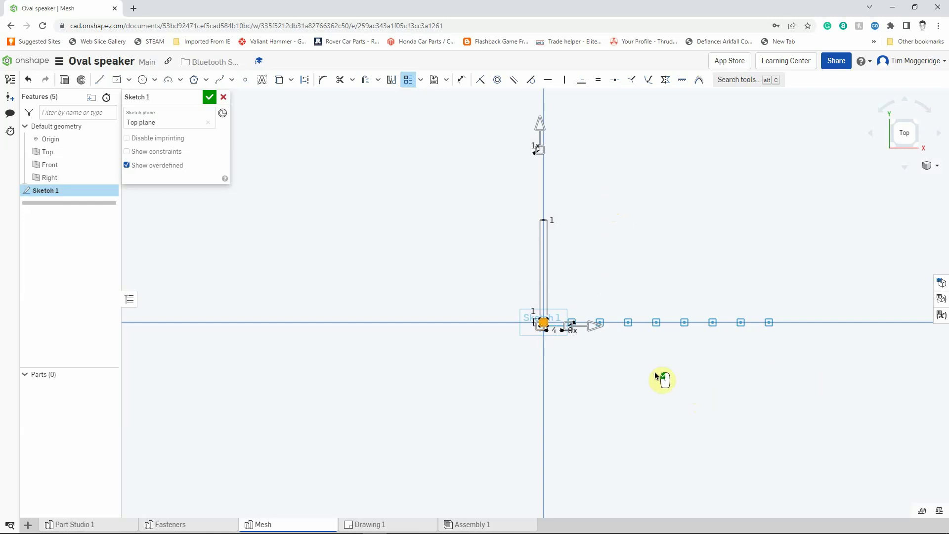
{"action": "left_click", "coordinate": [616, 369]}
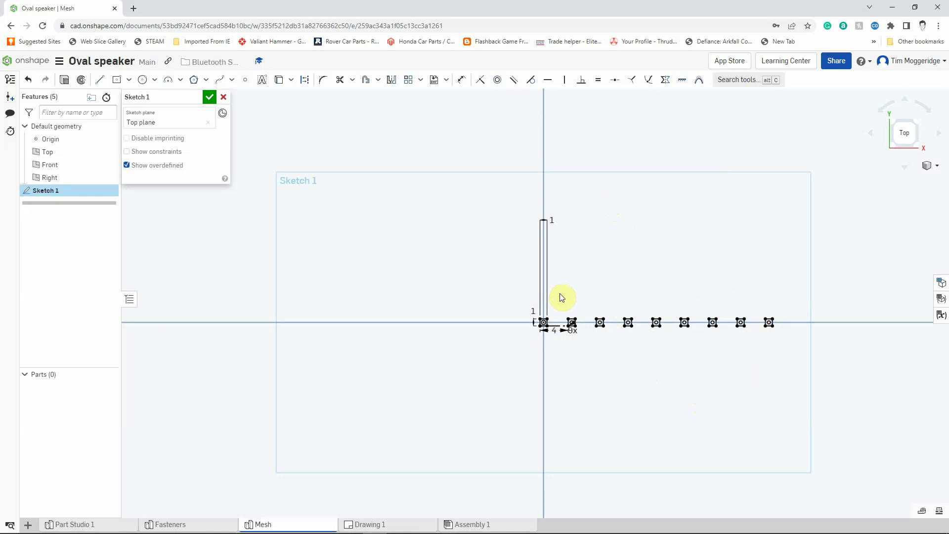
Step: Mirror the eight patterned squares, leaving out the one at the origin, across the vertical line through the origin
{"action": "left_click_drag", "start_coordinate": [559, 294], "coordinate": [793, 343]}
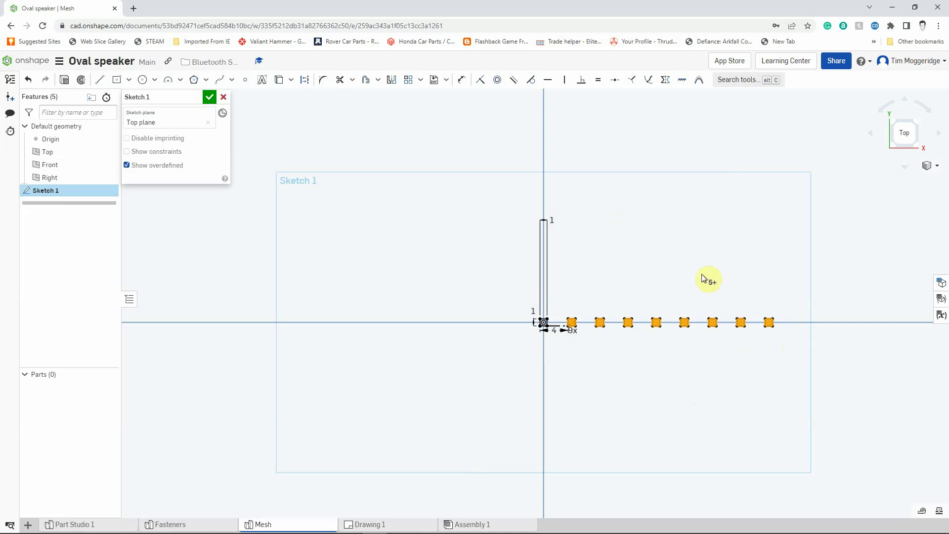
{"action": "left_click", "coordinate": [392, 81]}
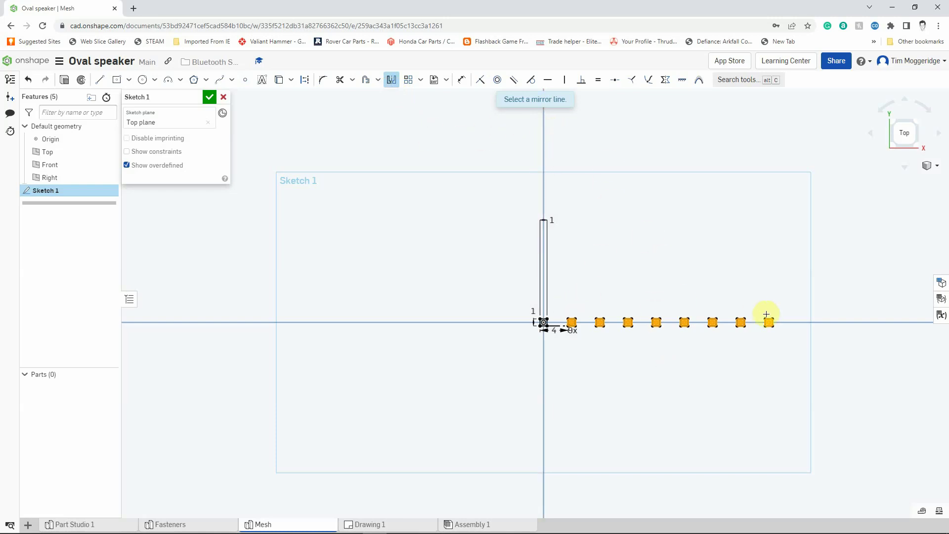
{"action": "left_click", "coordinate": [543, 145]}
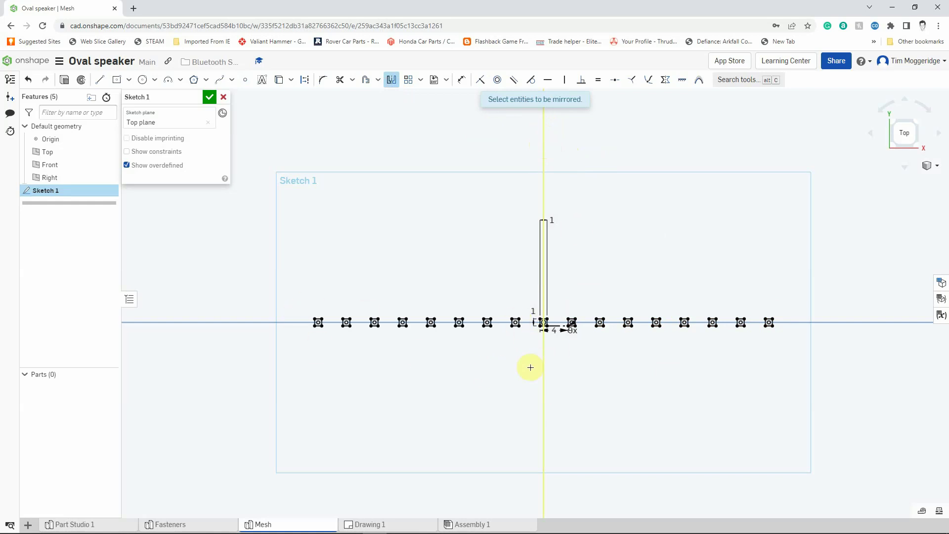
{"action": "left_click", "coordinate": [390, 82]}
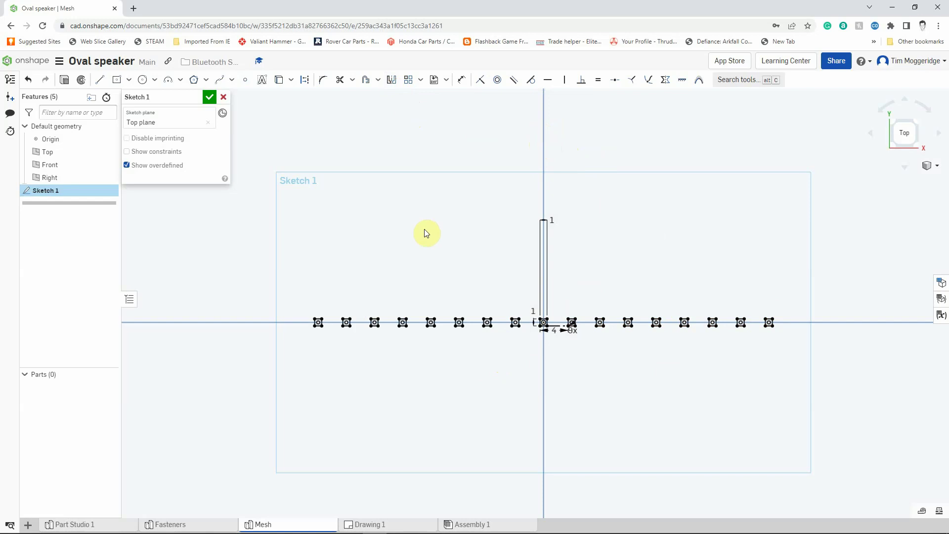
Step: Extrude all the squares of the sketch as new solids with a symmetric blind depth of 66 mm
{"action": "right_click_drag", "start_coordinate": [426, 244], "coordinate": [429, 226]}
{"action": "left_click", "coordinate": [320, 318]}
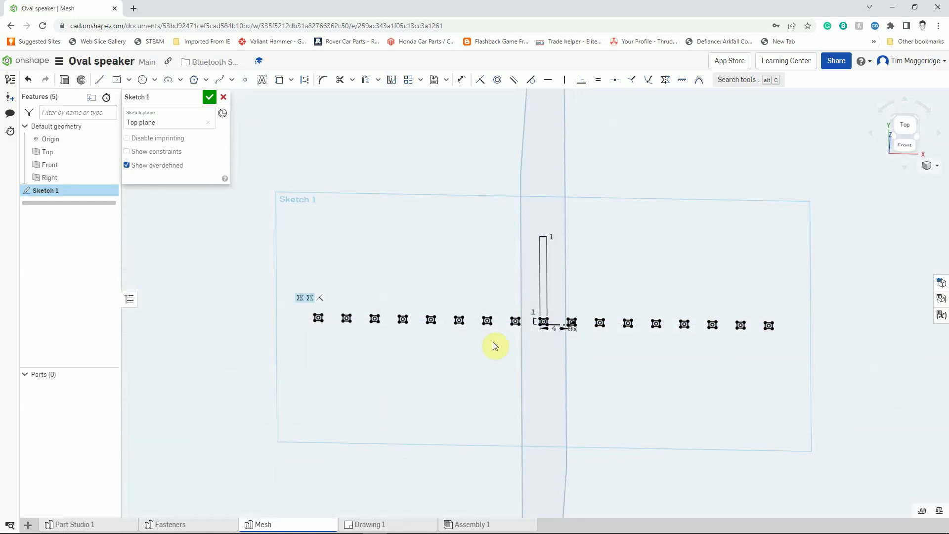
{"action": "left_click", "coordinate": [773, 330]}
{"action": "left_click", "coordinate": [292, 190]}
{"action": "left_click", "coordinate": [64, 80]}
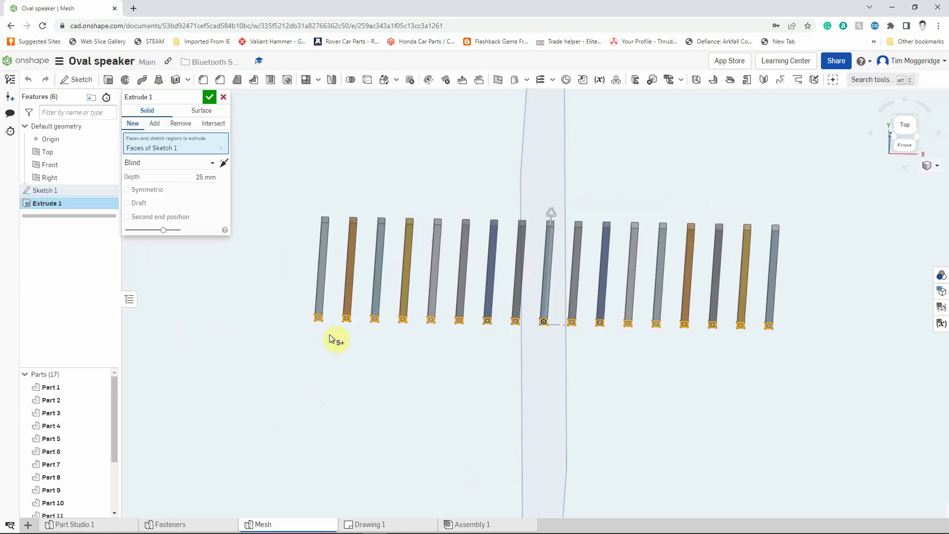
{"action": "left_click", "coordinate": [201, 176]}
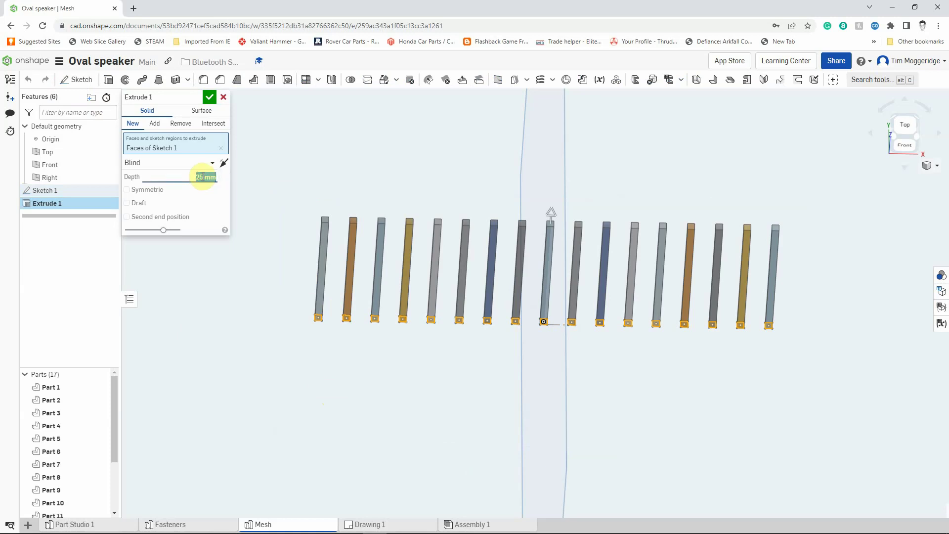
{"action": "type", "text": "66"}
{"action": "key", "text": "Return"}
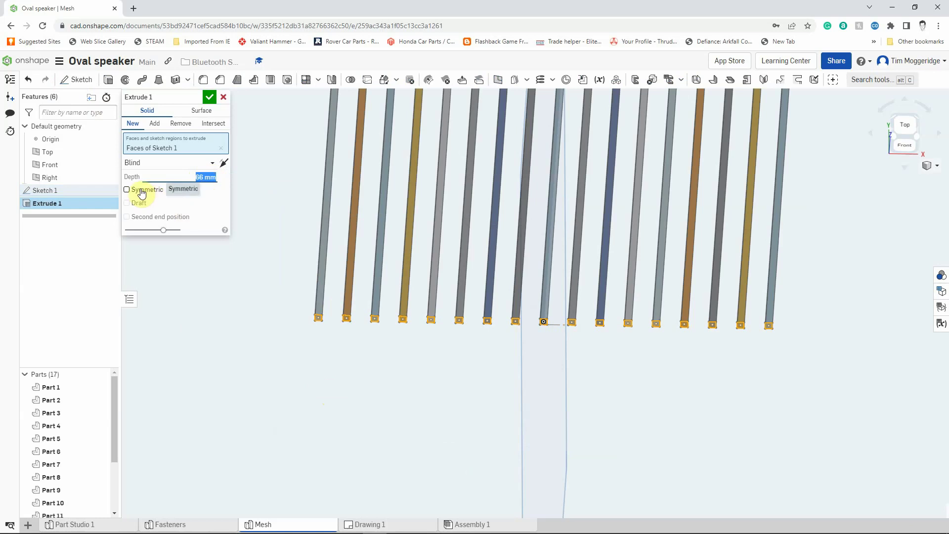
{"action": "left_click", "coordinate": [127, 190]}
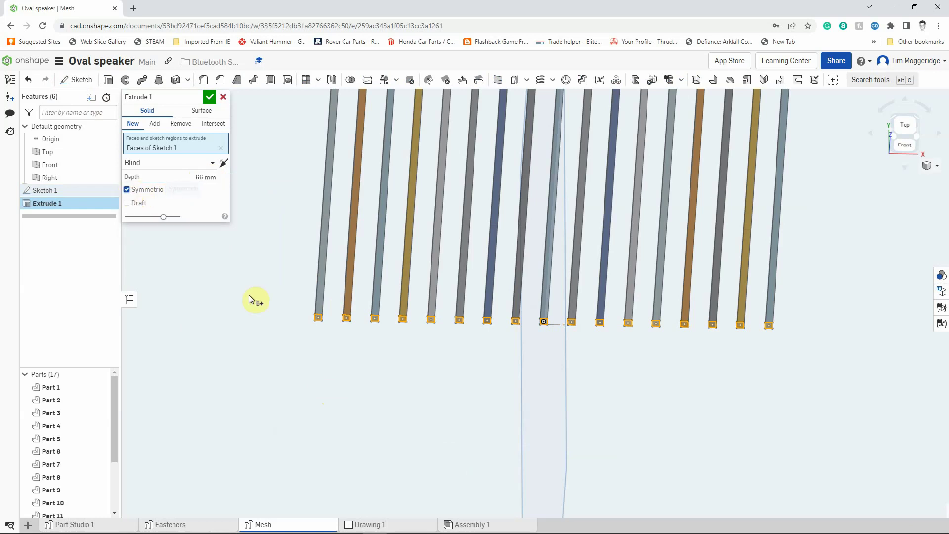
{"action": "left_click", "coordinate": [212, 96]}
{"action": "scroll", "coordinate": [228, 181], "scroll_direction": "down", "scroll_amount": 5}
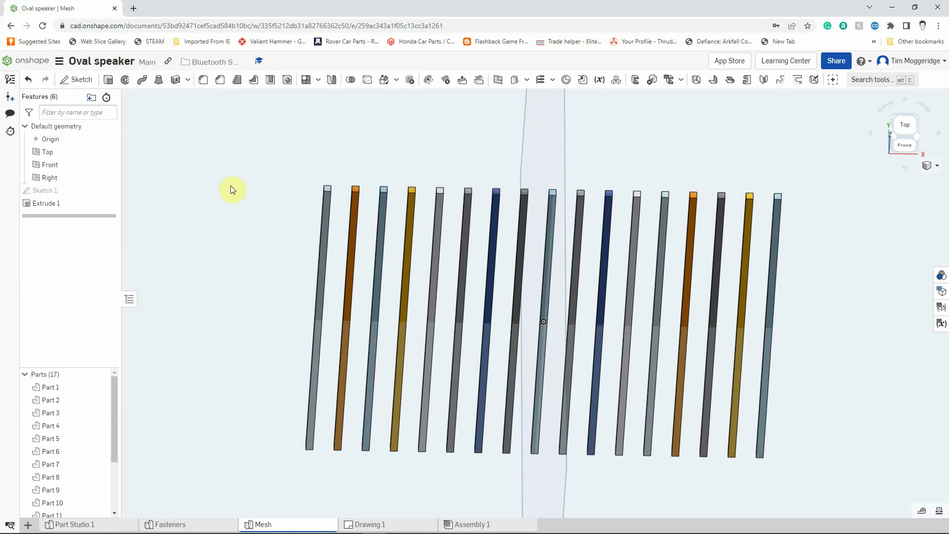
Step: Examine the row of extruded bars and the default planes from several angles
{"action": "scroll", "coordinate": [231, 208], "scroll_direction": "up", "scroll_amount": 2}
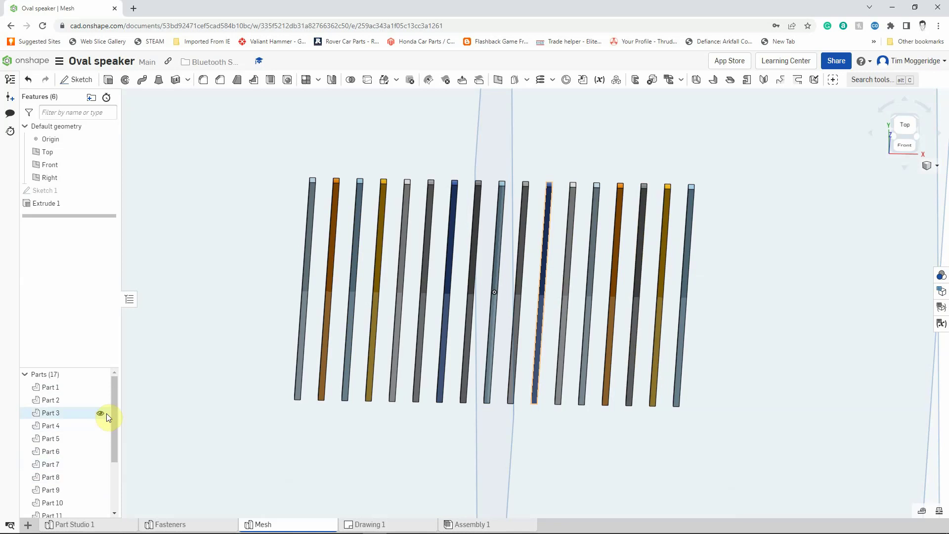
{"action": "mouse_move", "coordinate": [115, 401]}
{"action": "left_mouse_down"}
{"action": "mouse_move", "coordinate": [112, 456]}
{"action": "mouse_move", "coordinate": [120, 392]}
{"action": "left_mouse_up"}
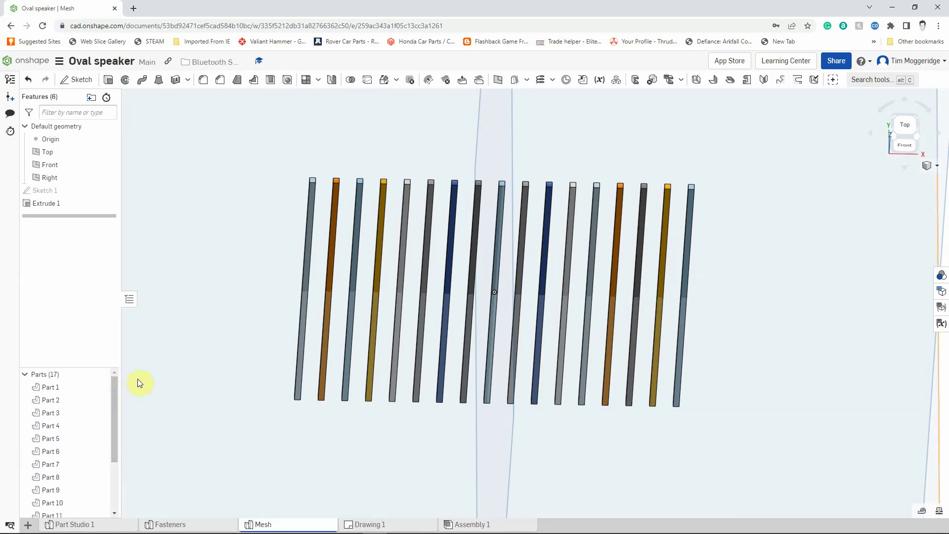
{"action": "scroll", "coordinate": [193, 289], "scroll_direction": "down", "scroll_amount": 3}
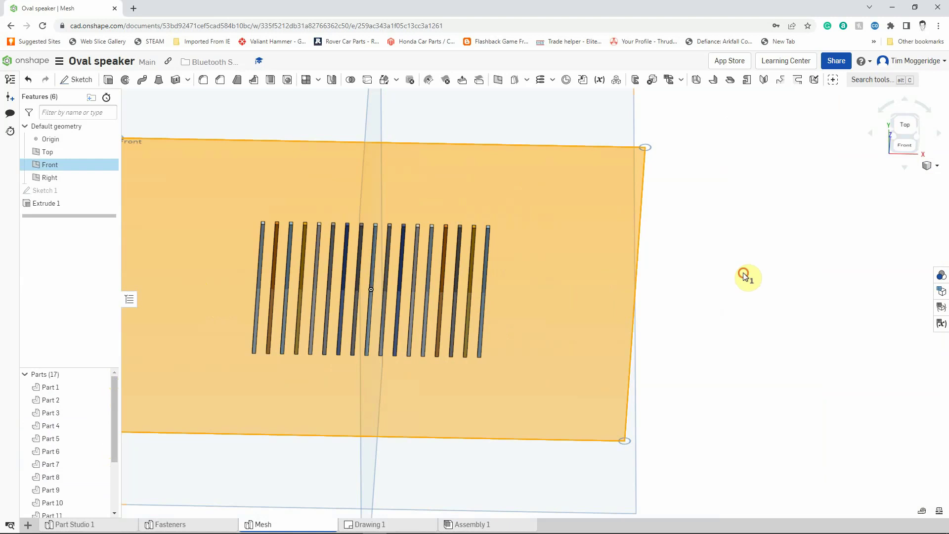
{"action": "key", "text": "Up"}
{"action": "key", "text": "Up"}
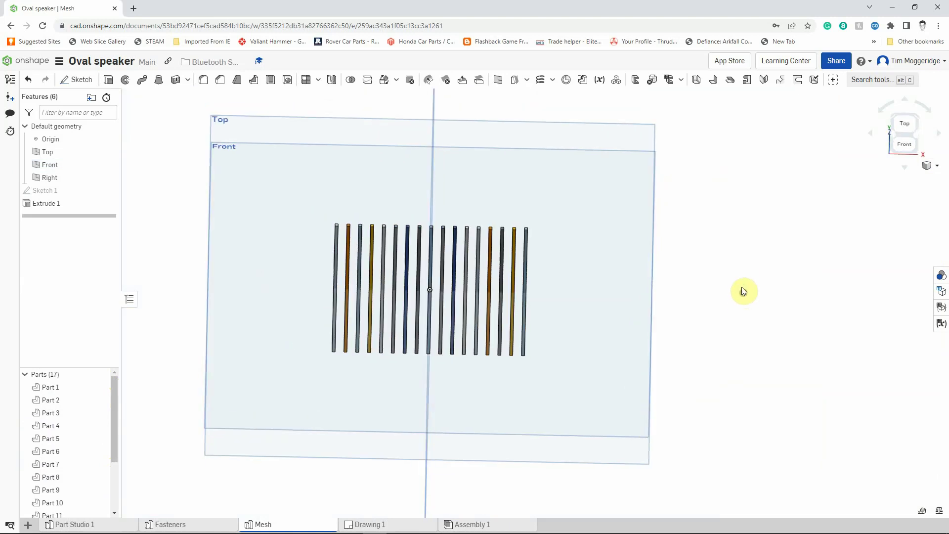
{"action": "key", "text": "Left"}
{"action": "key", "text": "Left"}
{"action": "key", "text": "Up"}
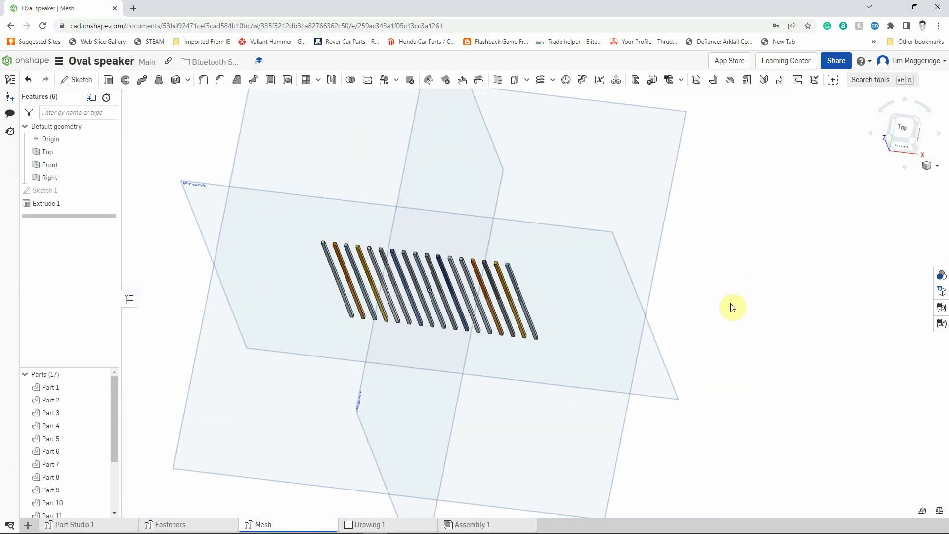
{"action": "key", "text": "Right"}
{"action": "key", "text": "Right"}
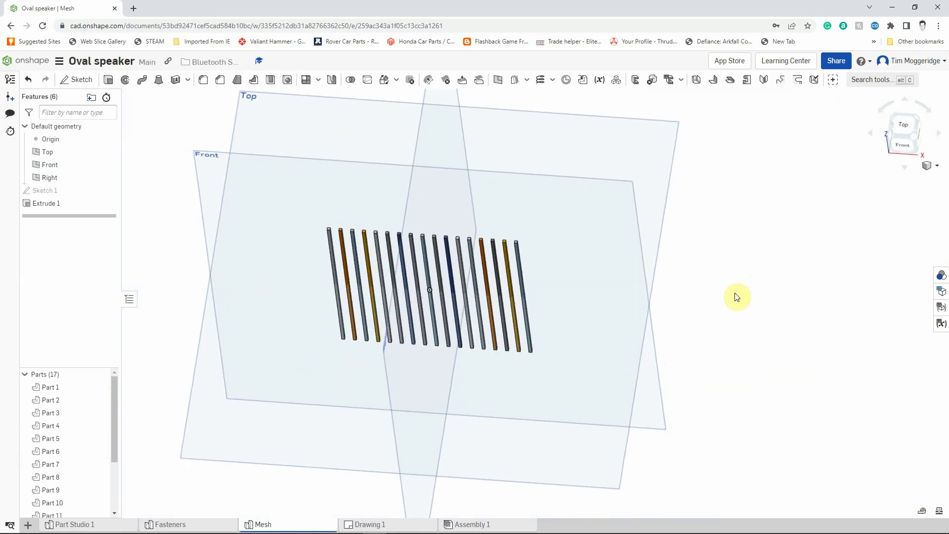
{"action": "key", "text": "Down"}
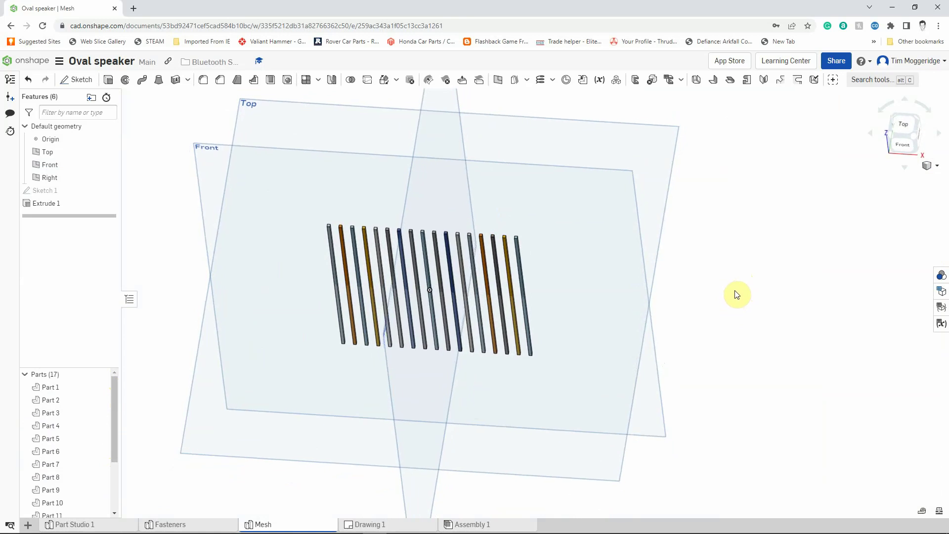
{"action": "key", "text": "Down"}
{"action": "key", "text": "Down"}
{"action": "key", "text": "Down"}
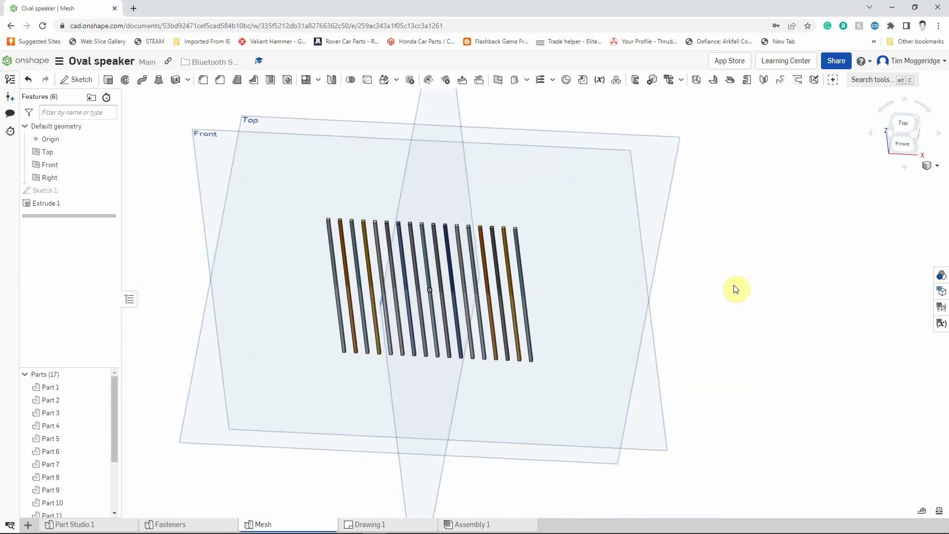
{"action": "key", "text": "Down"}
{"action": "key", "text": "Down"}
{"action": "key", "text": "Down"}
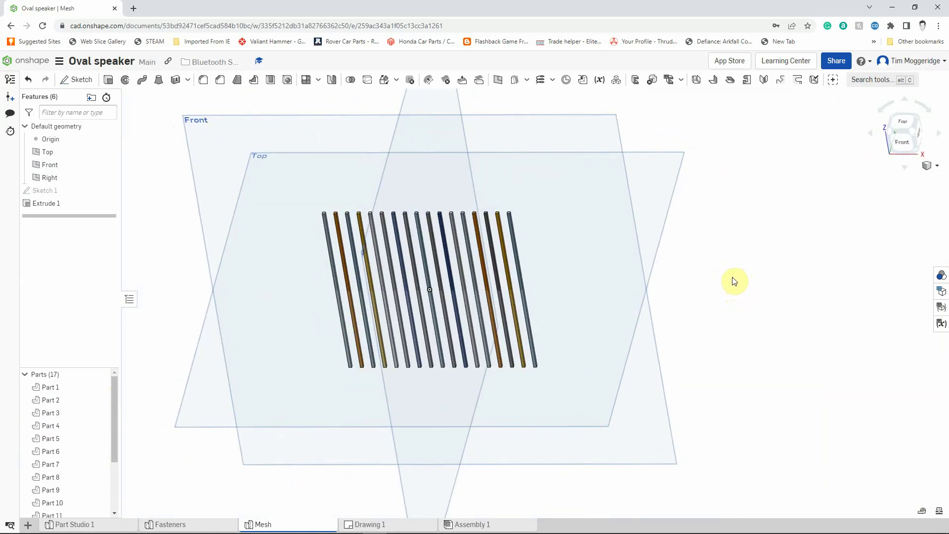
{"action": "key", "text": "Left"}
{"action": "key", "text": "Left"}
{"action": "key", "text": "Left"}
{"action": "key", "text": "Left"}
{"action": "key", "text": "Left"}
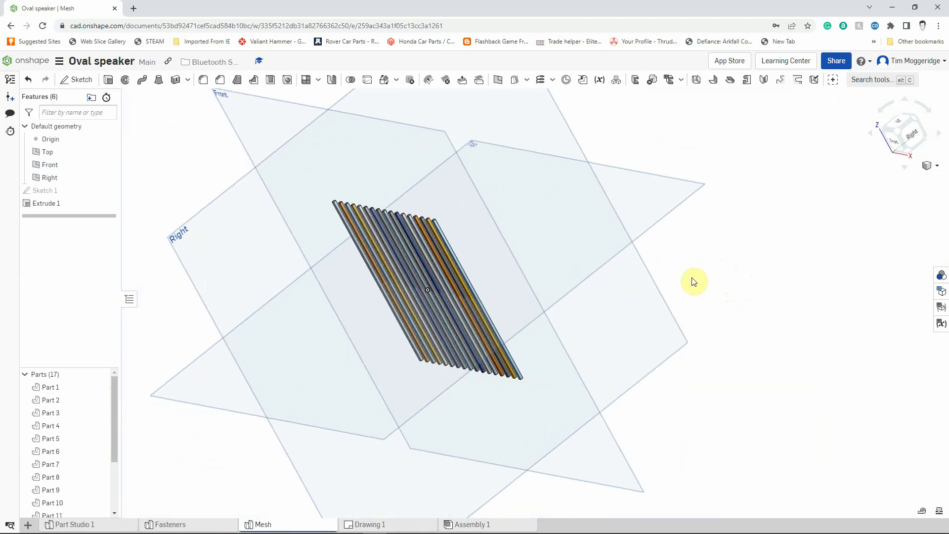
Step: Start a sketch on the Right plane and draw a center point rectangle about 2.3 mm wide and 2.5 mm high at the origin
{"action": "right_click", "coordinate": [212, 242]}
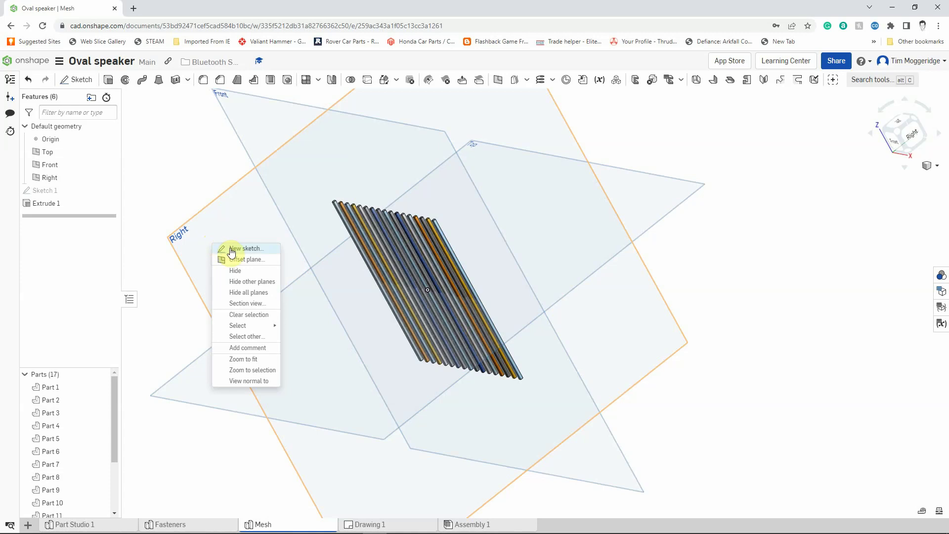
{"action": "left_click", "coordinate": [232, 249]}
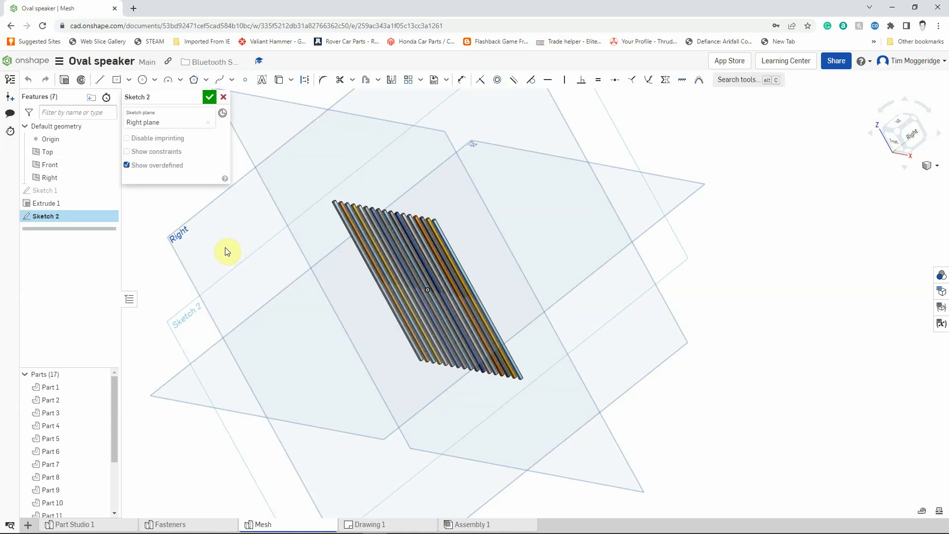
{"action": "key", "text": "n"}
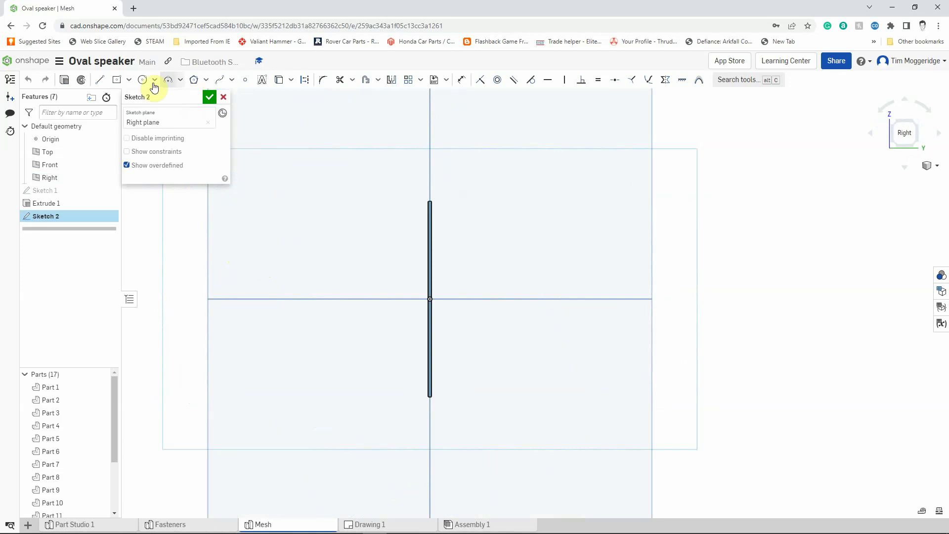
{"action": "left_click", "coordinate": [117, 81]}
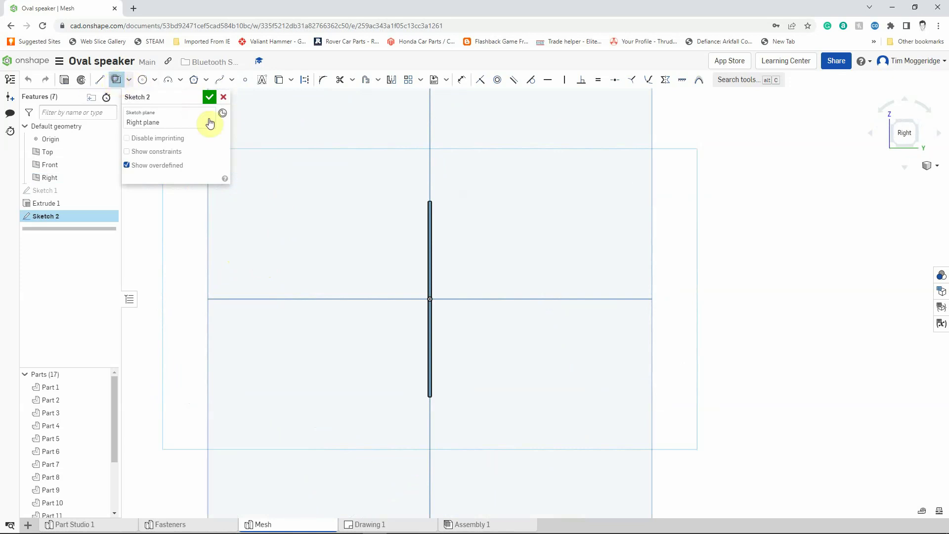
{"action": "scroll", "coordinate": [428, 298], "scroll_direction": "up", "scroll_amount": 5}
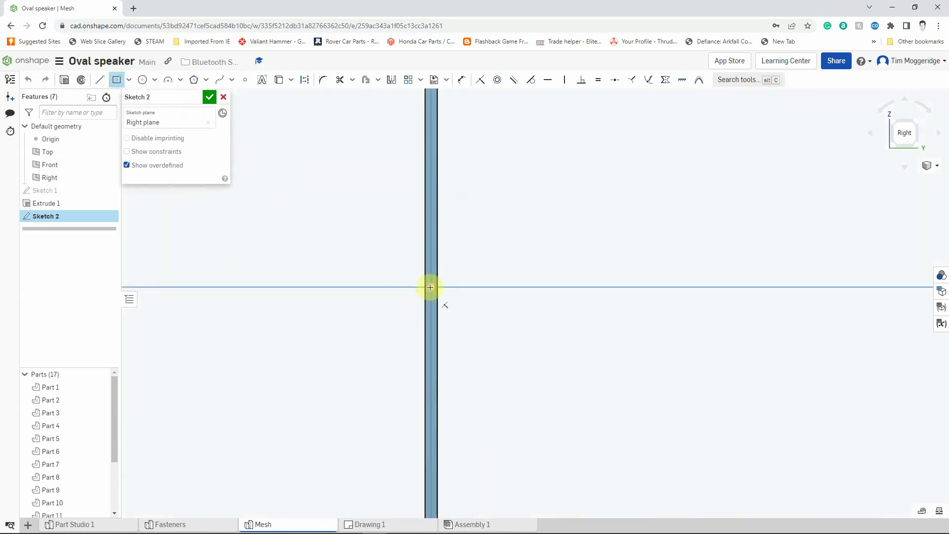
{"action": "left_click", "coordinate": [430, 286]}
{"action": "left_click", "coordinate": [445, 301]}
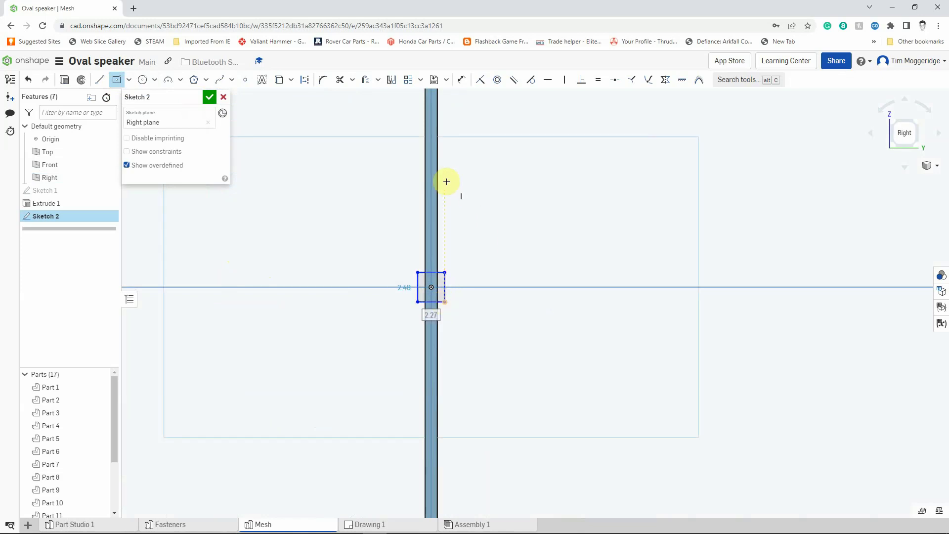
Step: Dimension the new rectangle's height and width to 1 mm each
{"action": "left_click", "coordinate": [463, 80]}
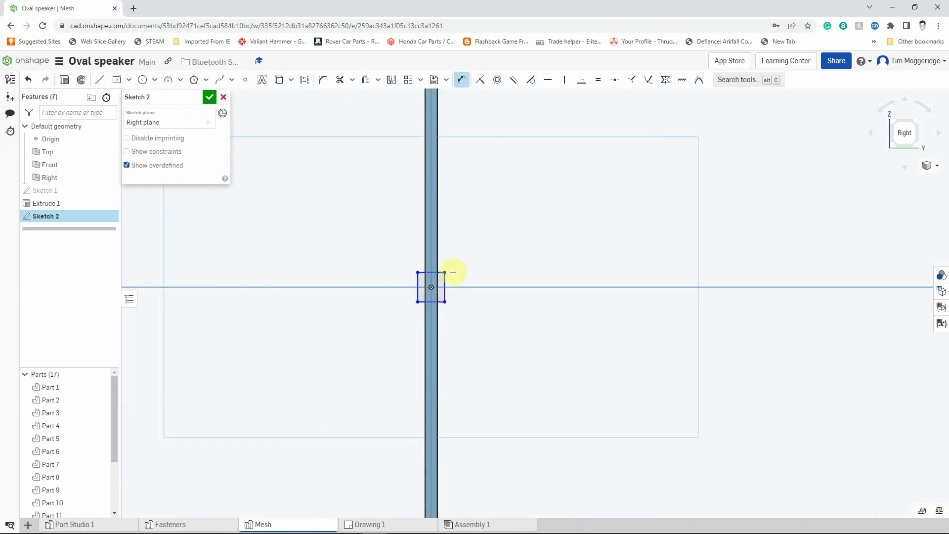
{"action": "left_click", "coordinate": [444, 282]}
{"action": "left_click", "coordinate": [484, 282]}
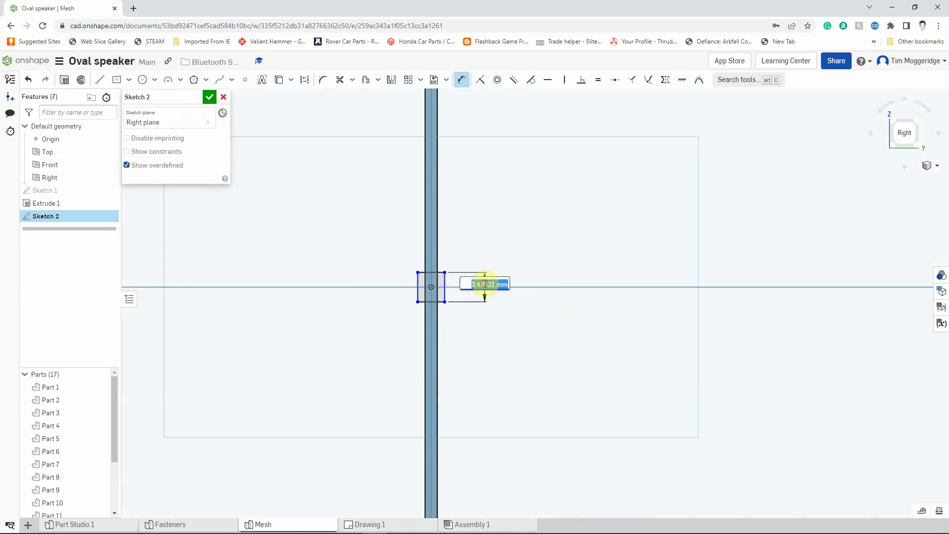
{"action": "type", "text": "1"}
{"action": "key", "text": "Return"}
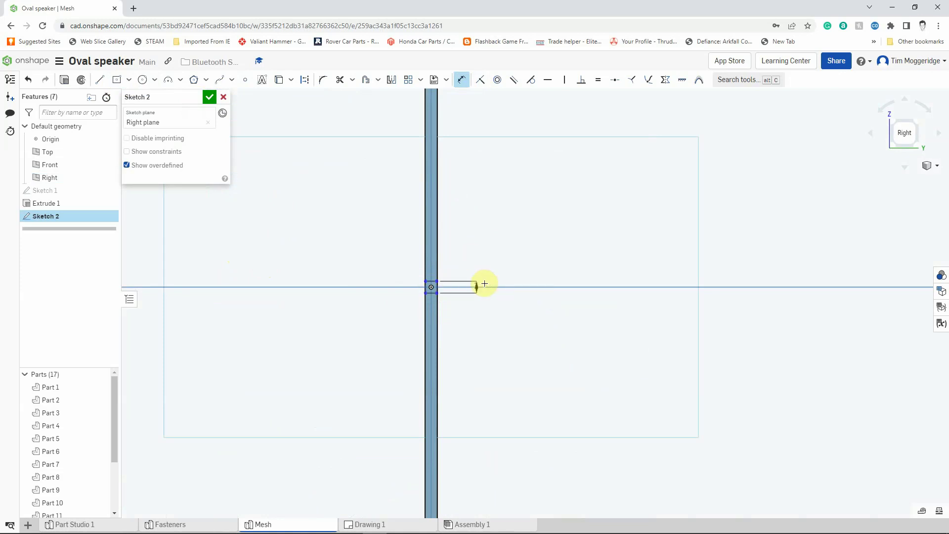
{"action": "scroll", "coordinate": [440, 267], "scroll_direction": "up", "scroll_amount": 3}
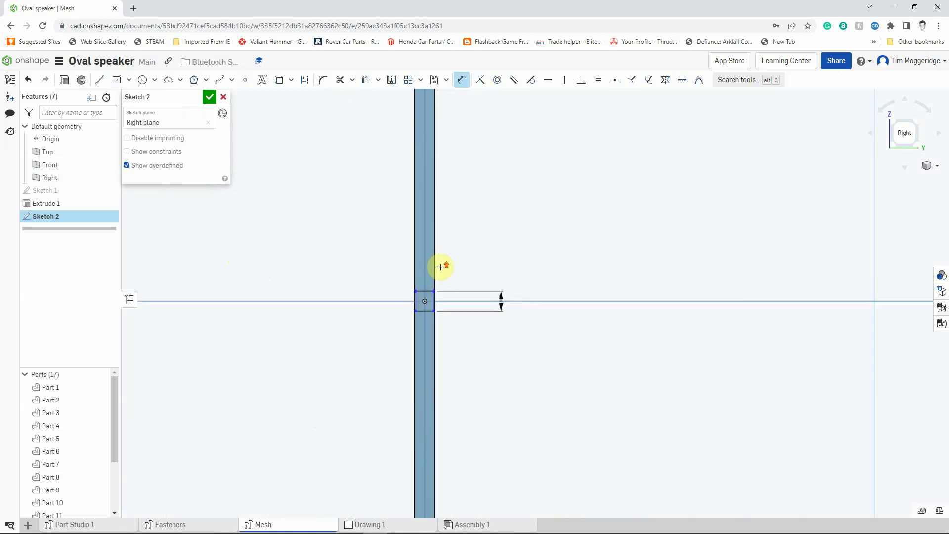
{"action": "left_click", "coordinate": [428, 291]}
{"action": "left_click", "coordinate": [501, 263]}
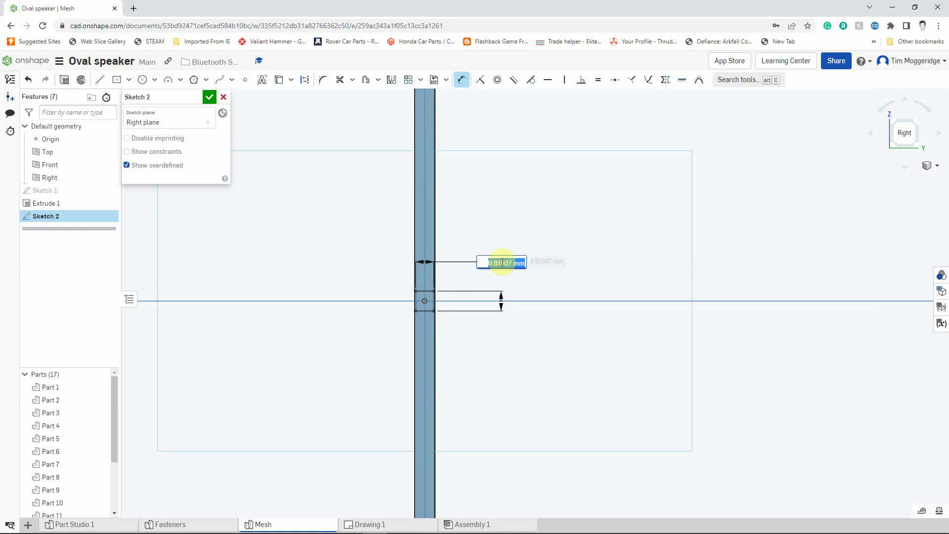
{"action": "type", "text": "1"}
{"action": "key", "text": "Return"}
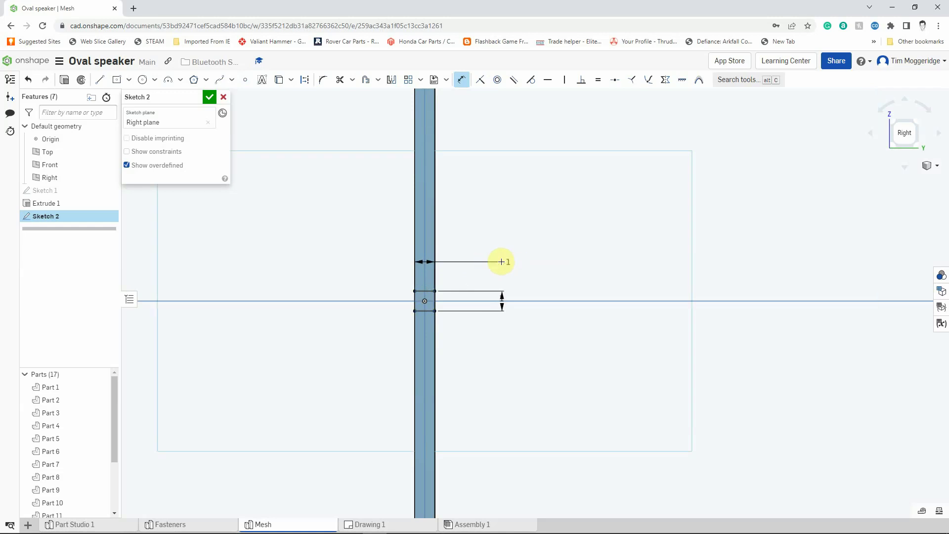
Step: Create a linear sketch pattern of the 1 mm square with nine instances spaced 4 mm apart in the vertical direction
{"action": "scroll", "coordinate": [495, 256], "scroll_direction": "down", "scroll_amount": 6}
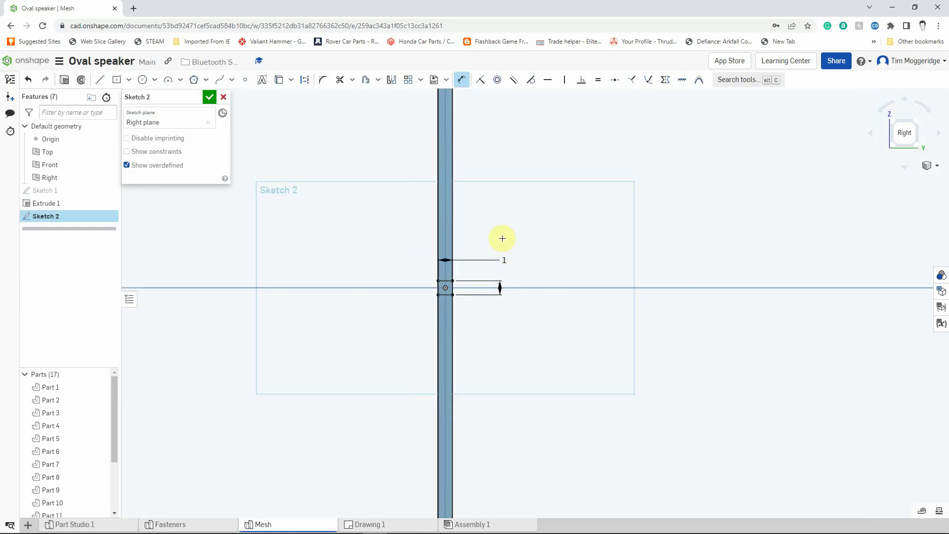
{"action": "scroll", "coordinate": [531, 121], "scroll_direction": "up", "scroll_amount": 1}
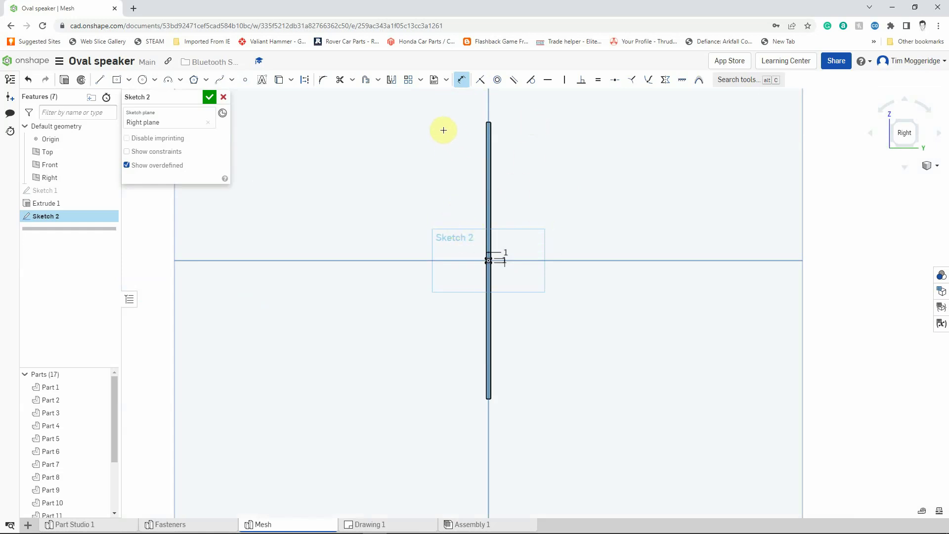
{"action": "left_click", "coordinate": [409, 80]}
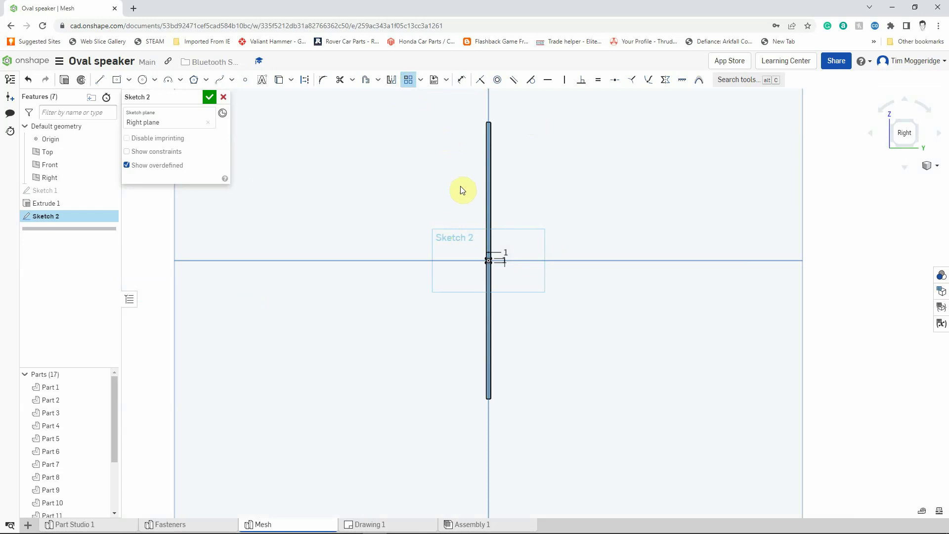
{"action": "left_click", "coordinate": [502, 272]}
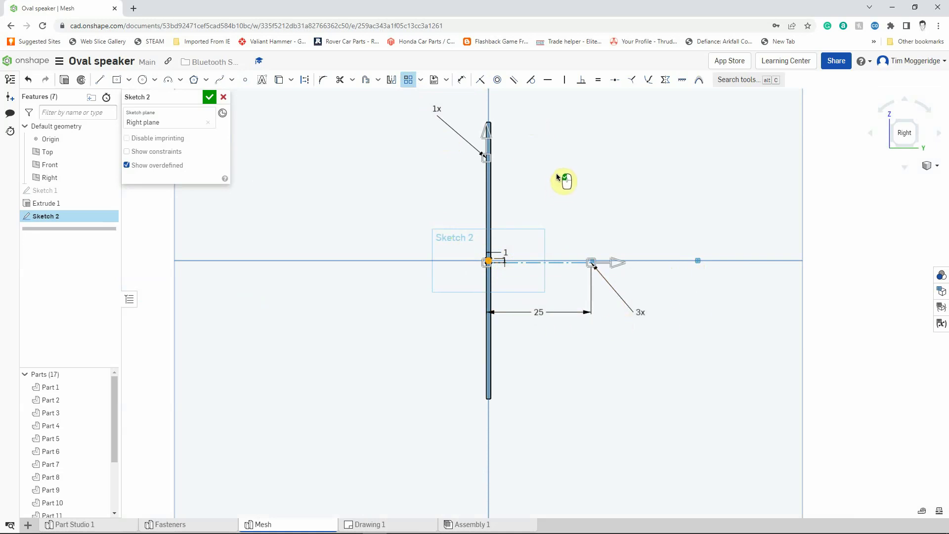
{"action": "left_click", "coordinate": [546, 245]}
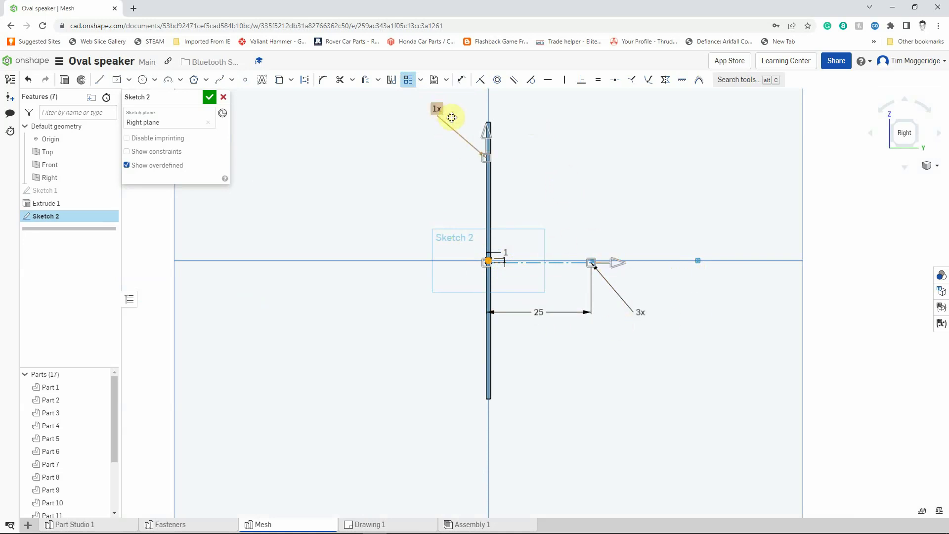
{"action": "left_click", "coordinate": [478, 192]}
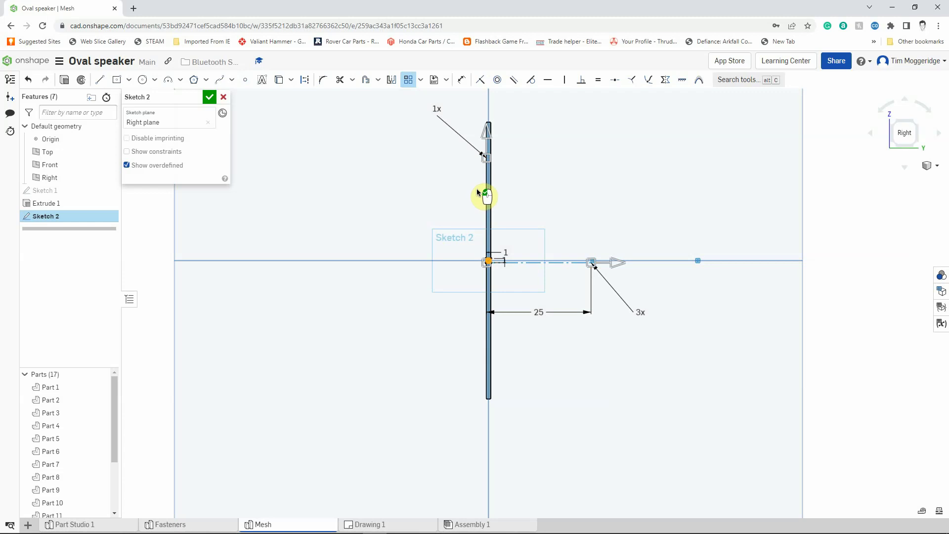
{"action": "left_click", "coordinate": [439, 108]}
{"action": "type", "text": "9"}
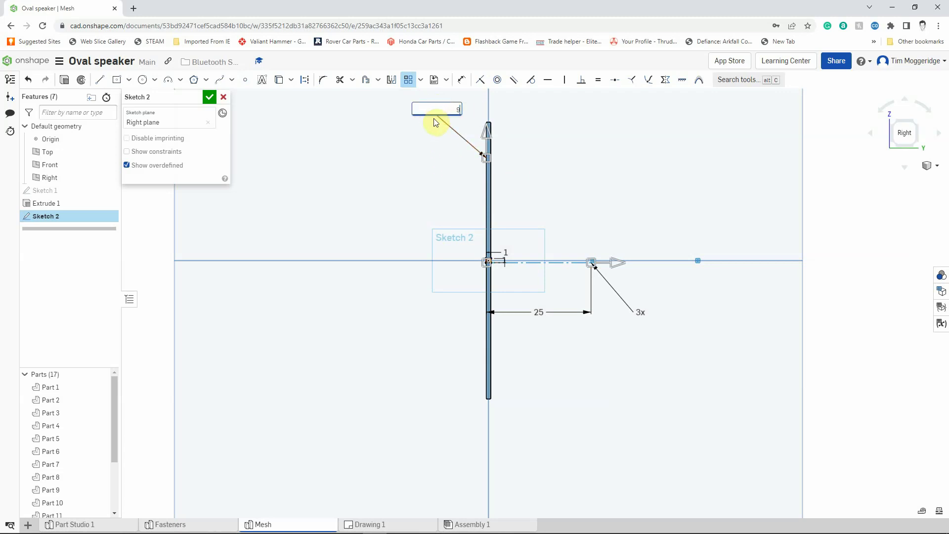
{"action": "key", "text": "Return"}
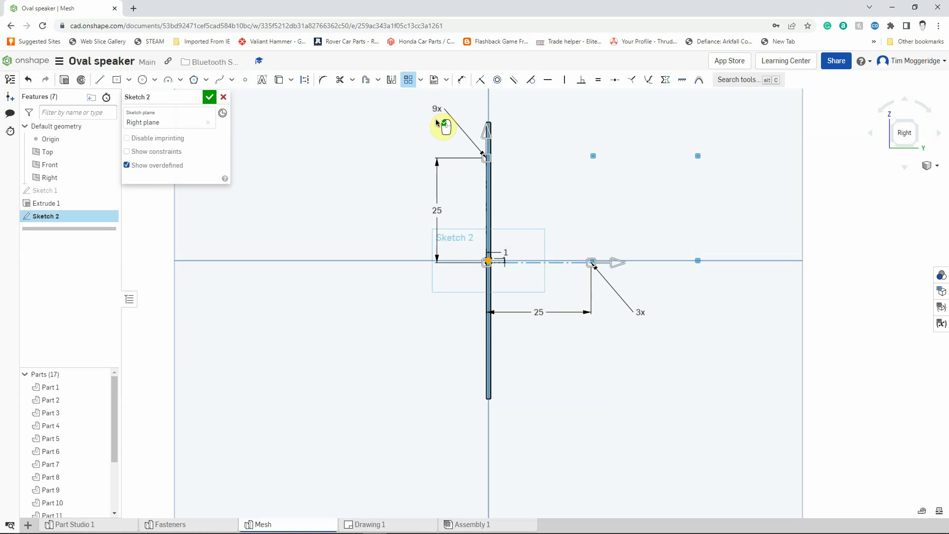
{"action": "double_click", "coordinate": [437, 211]}
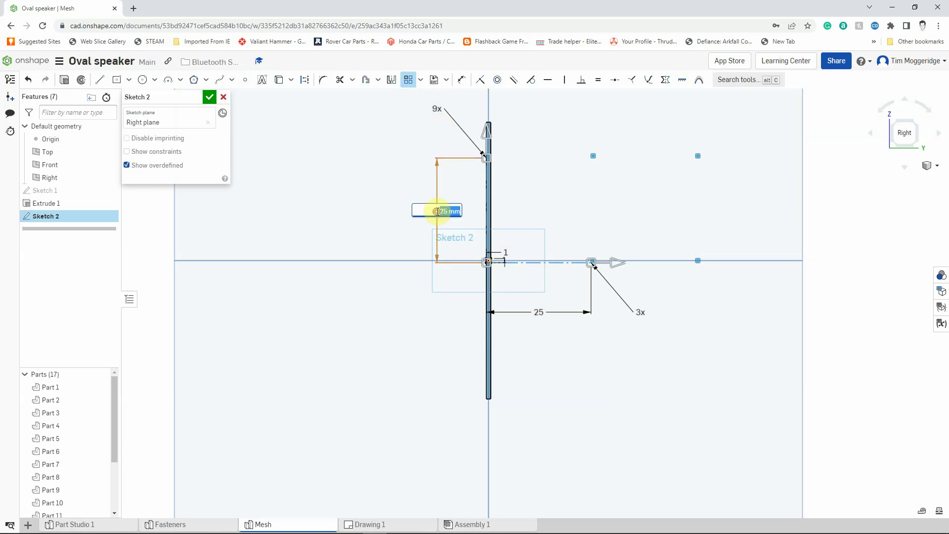
{"action": "type", "text": "4"}
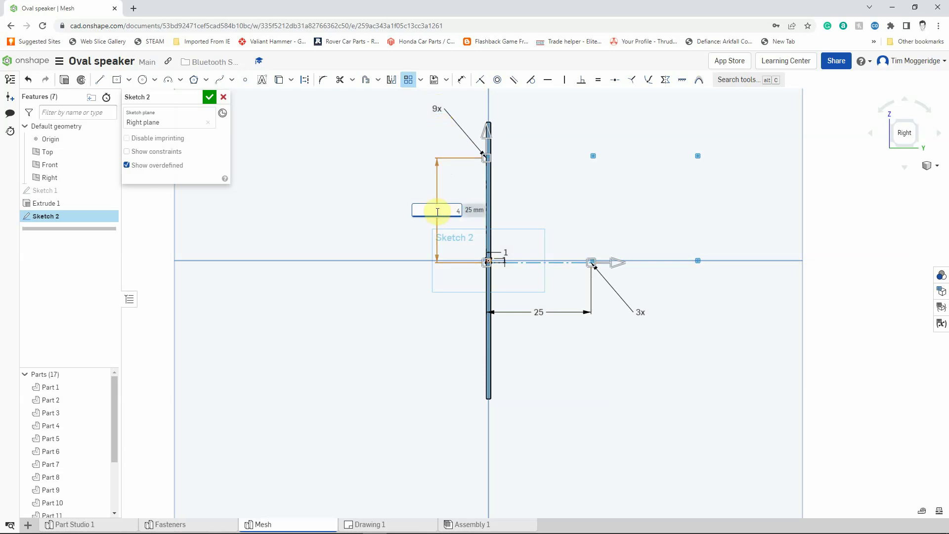
{"action": "key", "text": "Return"}
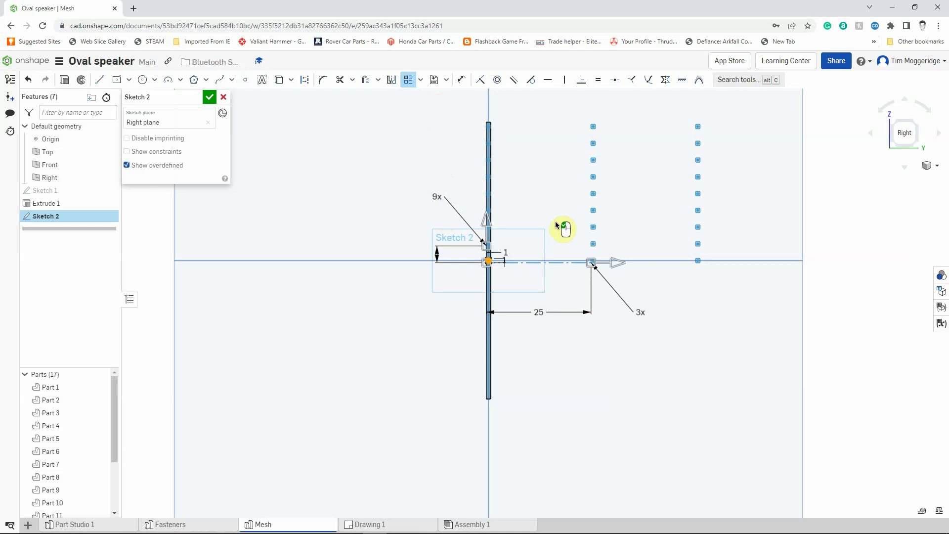
Step: Set the pattern's horizontal instance count to 1 and complete the linear pattern
{"action": "double_click", "coordinate": [641, 313]}
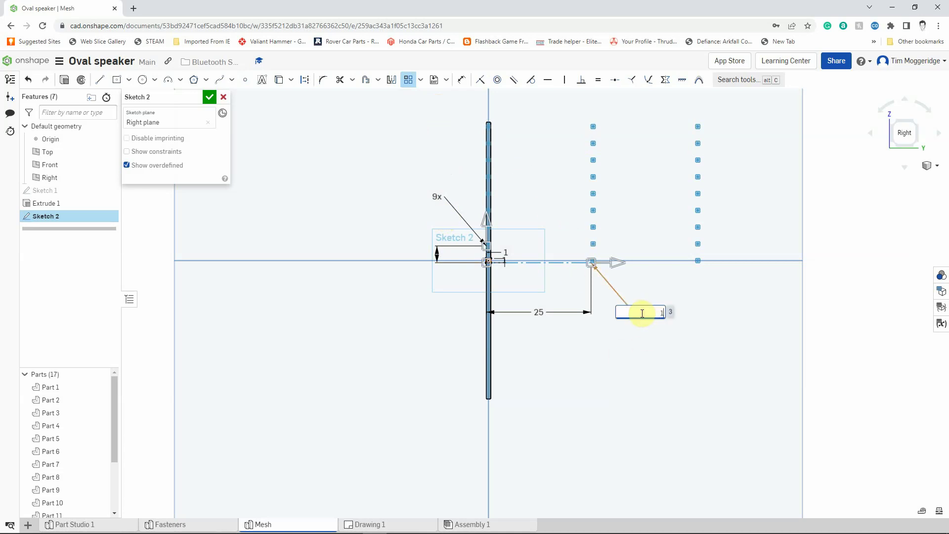
{"action": "type", "text": "1"}
{"action": "key", "text": "Return"}
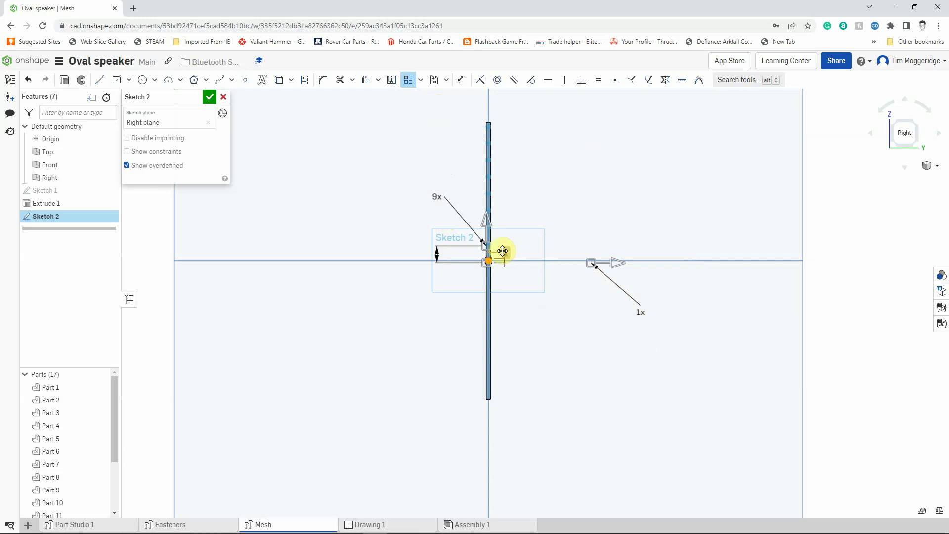
{"action": "left_click", "coordinate": [496, 137]}
{"action": "left_click", "coordinate": [569, 331]}
{"action": "key", "text": "Return"}
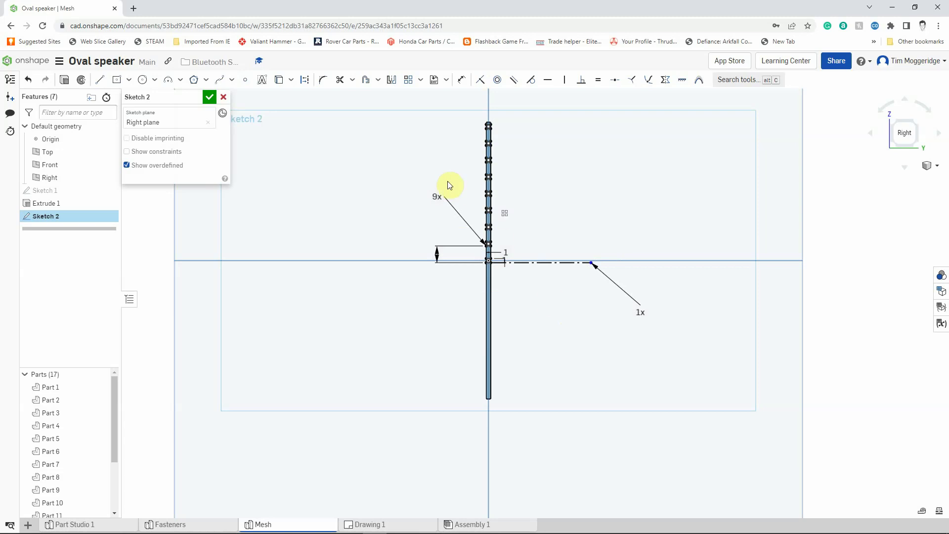
Step: Mirror the patterned squares above the origin about the Top plane
{"action": "left_click", "coordinate": [392, 80]}
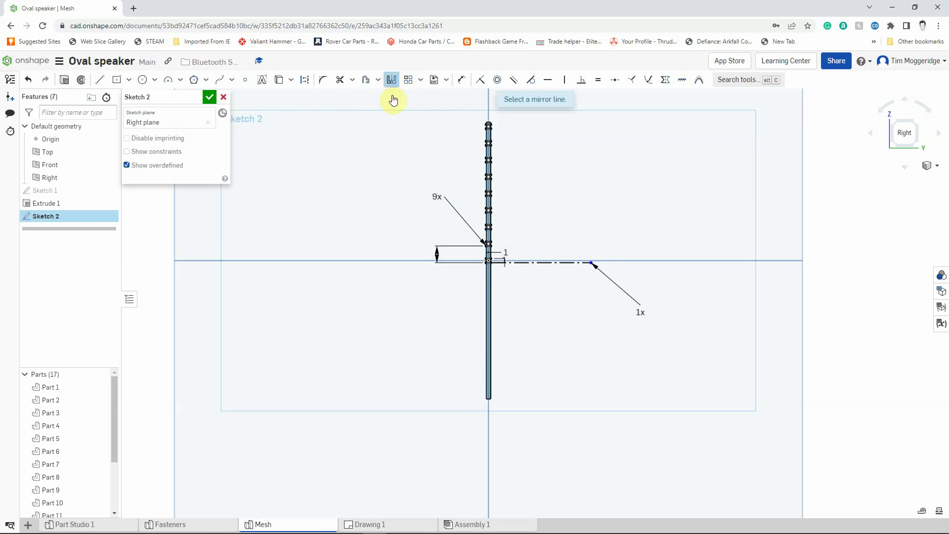
{"action": "left_click", "coordinate": [371, 260]}
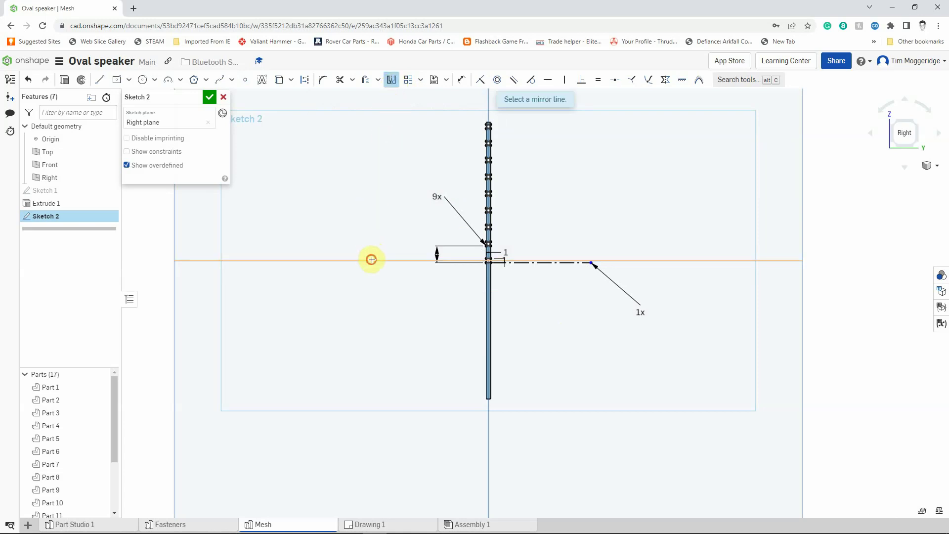
{"action": "left_click_drag", "start_coordinate": [475, 116], "coordinate": [510, 253]}
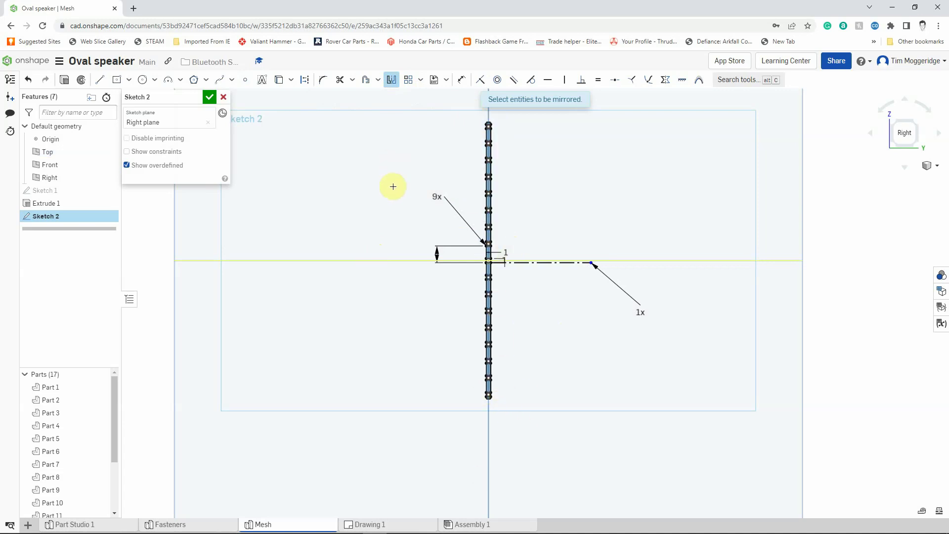
Step: Extrude all the squares of the second sketch as new solids with a symmetric blind depth of 66 mm
{"action": "right_click_drag", "start_coordinate": [377, 176], "coordinate": [357, 183]}
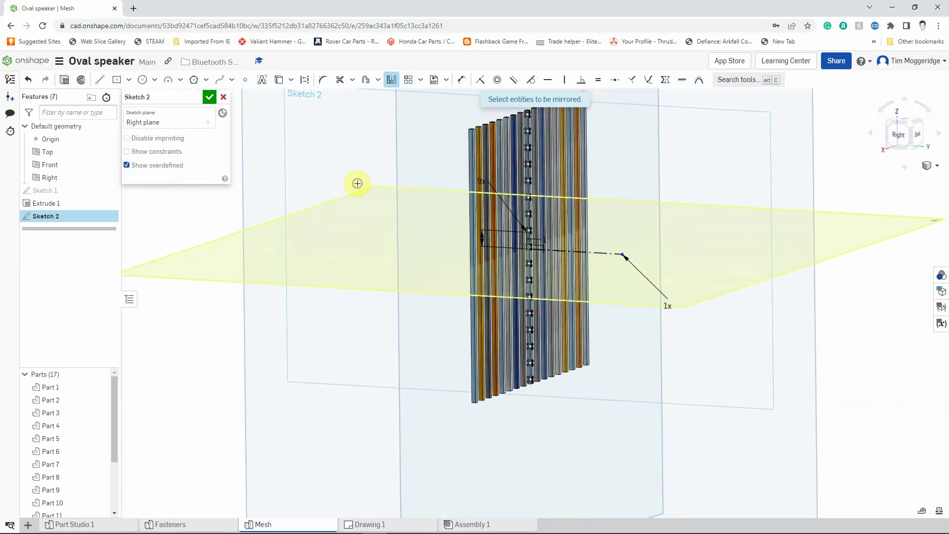
{"action": "left_click", "coordinate": [64, 80]}
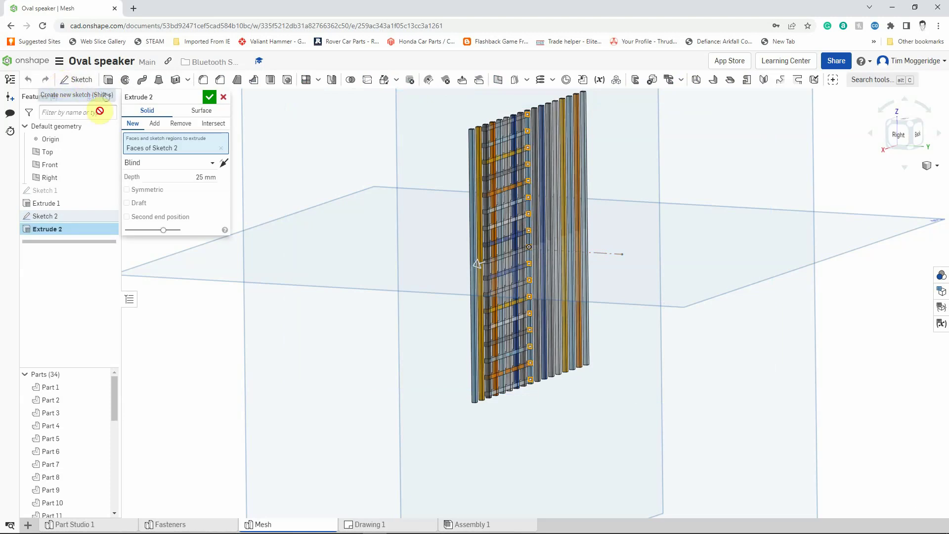
{"action": "left_click", "coordinate": [201, 176]}
{"action": "type", "text": "66"}
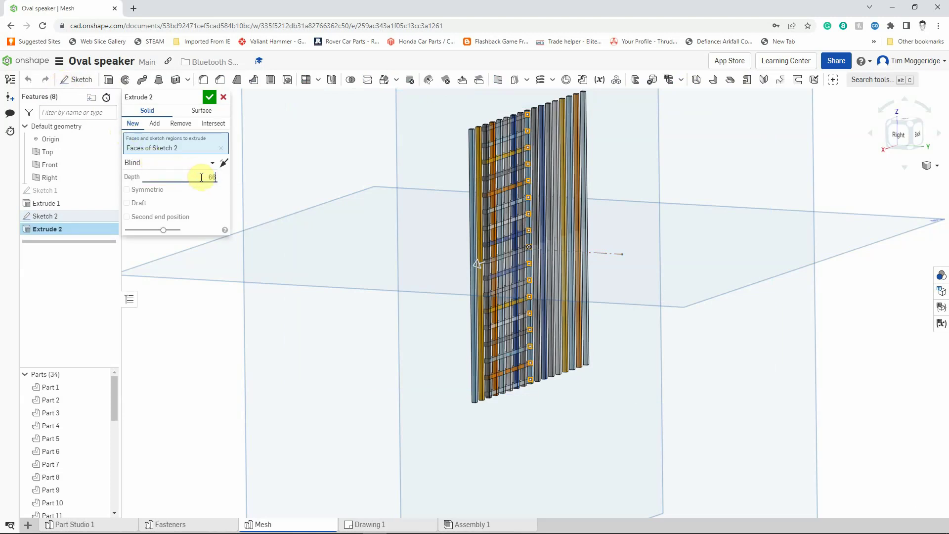
{"action": "left_click", "coordinate": [127, 190]}
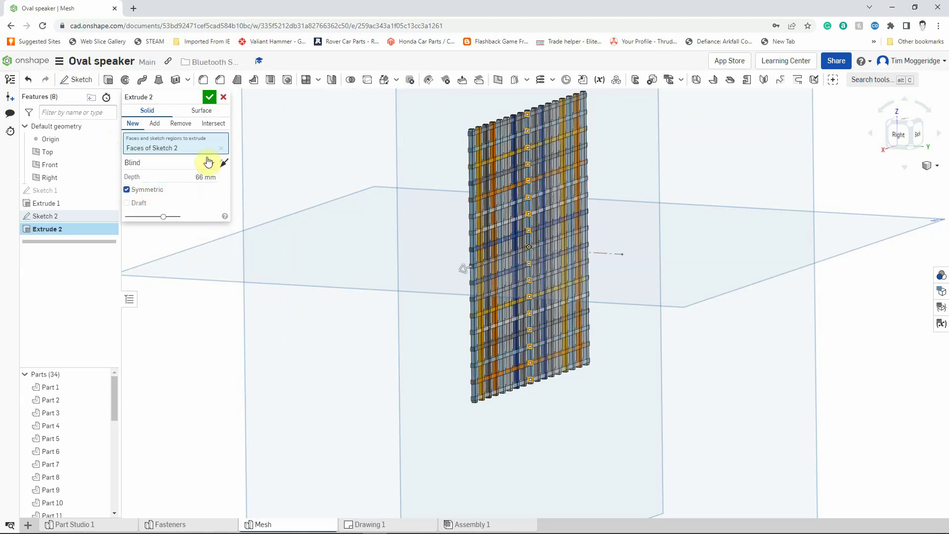
{"action": "left_click", "coordinate": [209, 98]}
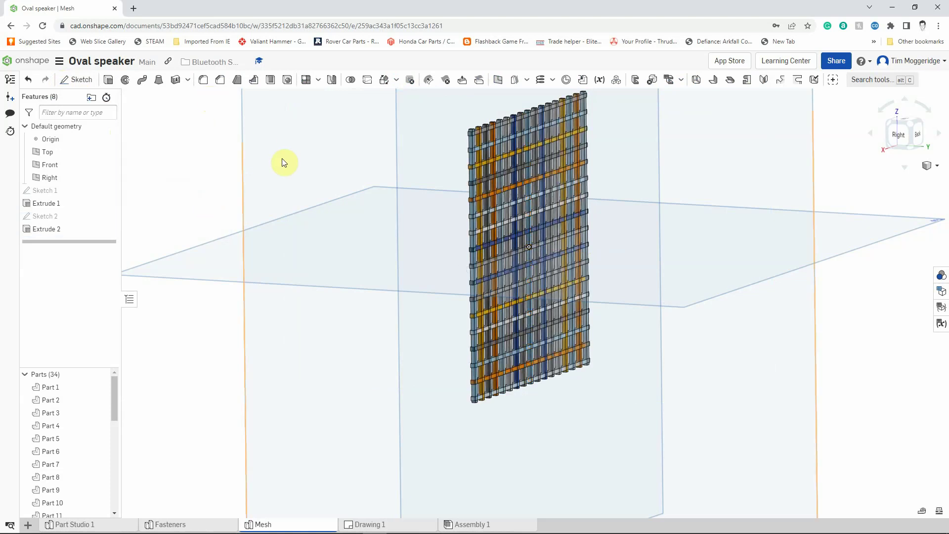
Step: Select all the crossing bars and join them into a single part with a Boolean Union
{"action": "scroll", "coordinate": [283, 162], "scroll_direction": "down", "scroll_amount": 4}
{"action": "scroll", "coordinate": [284, 160], "scroll_direction": "down", "scroll_amount": 3}
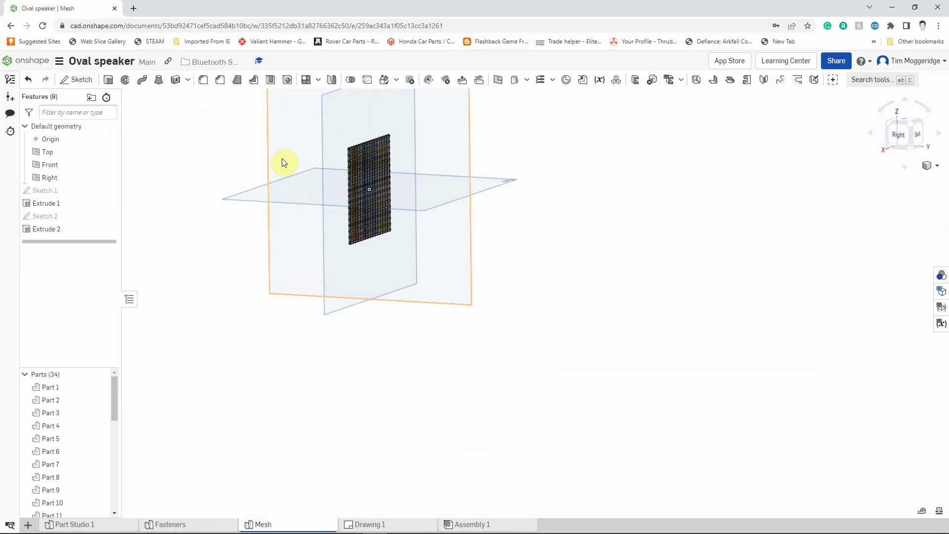
{"action": "scroll", "coordinate": [275, 144], "scroll_direction": "down", "scroll_amount": 2}
{"action": "scroll", "coordinate": [266, 111], "scroll_direction": "up", "scroll_amount": 5}
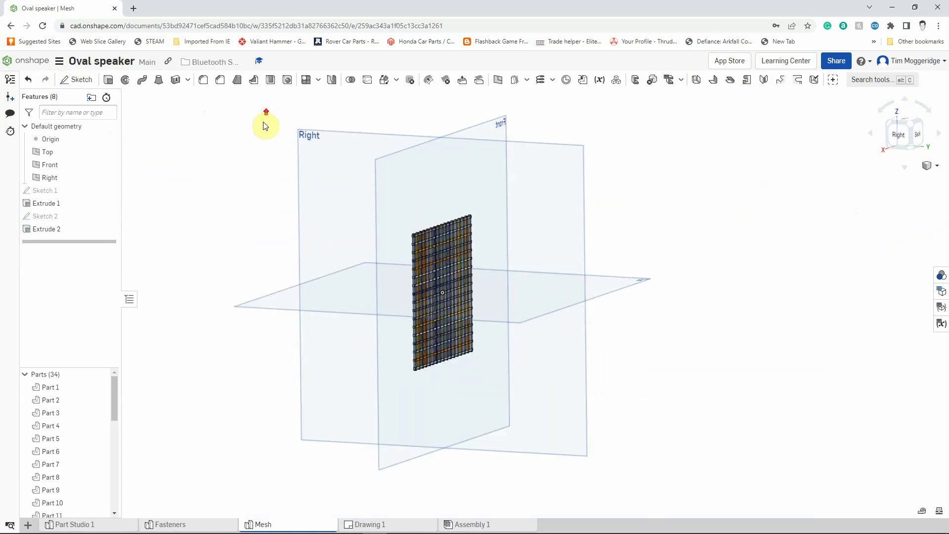
{"action": "mouse_move", "coordinate": [115, 385]}
{"action": "left_mouse_down"}
{"action": "mouse_move", "coordinate": [123, 491]}
{"action": "mouse_move", "coordinate": [113, 370]}
{"action": "left_mouse_up"}
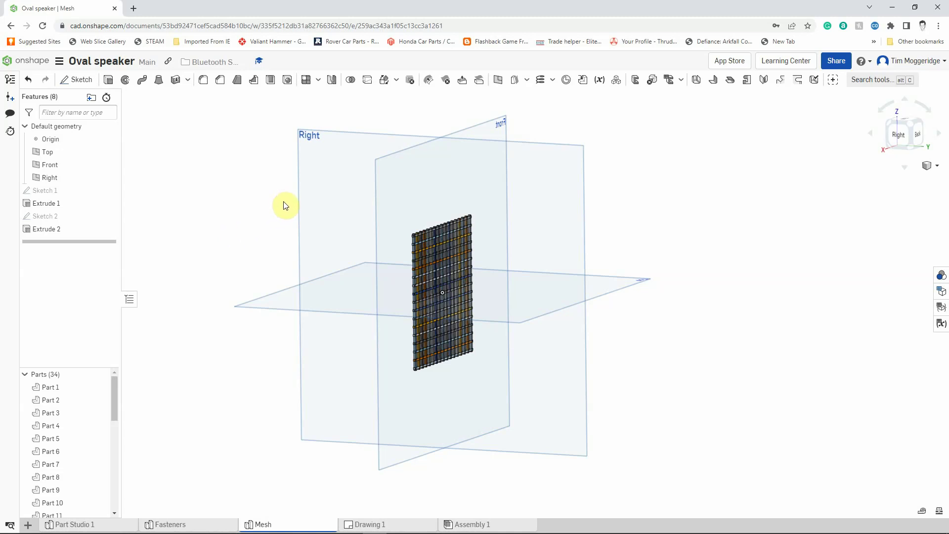
{"action": "left_click_drag", "start_coordinate": [283, 201], "coordinate": [562, 397]}
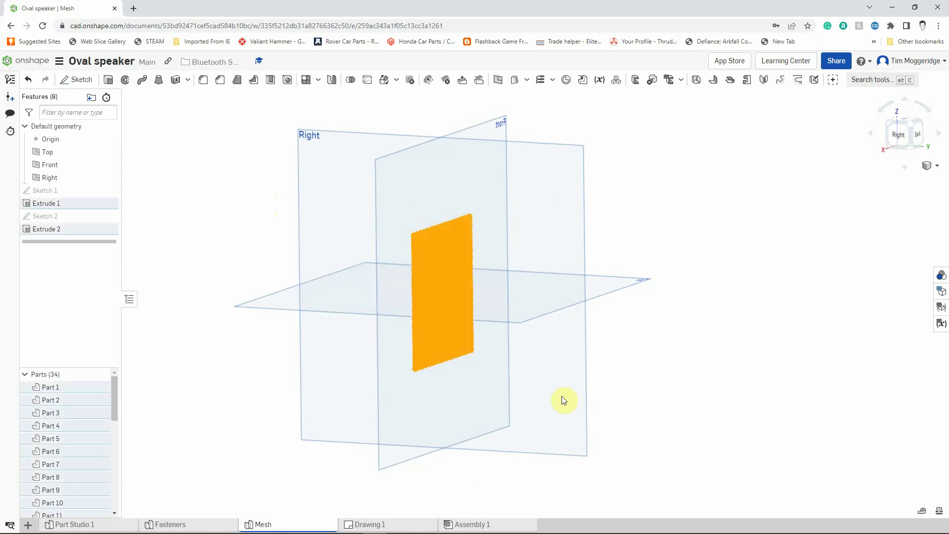
{"action": "left_click", "coordinate": [350, 80]}
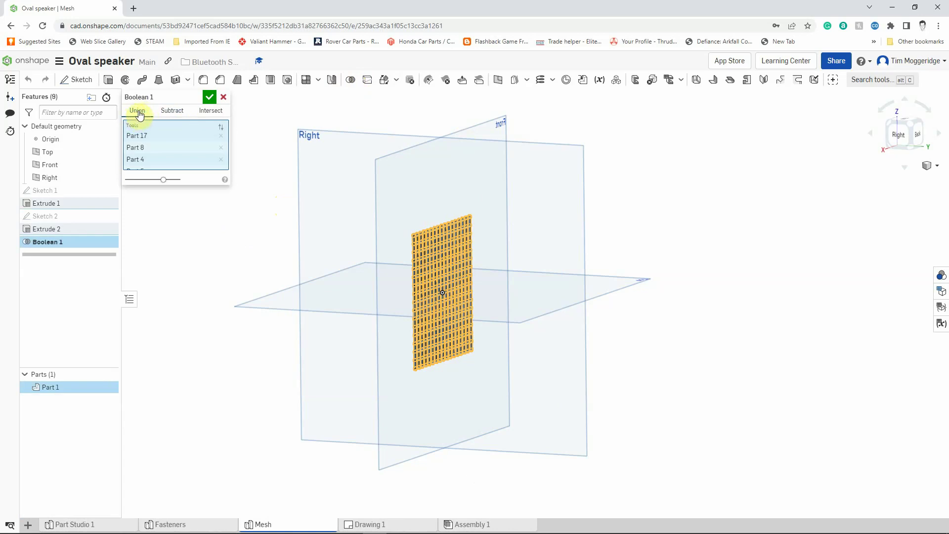
{"action": "left_click_drag", "start_coordinate": [139, 124], "coordinate": [212, 98]}
{"action": "left_click", "coordinate": [210, 98]}
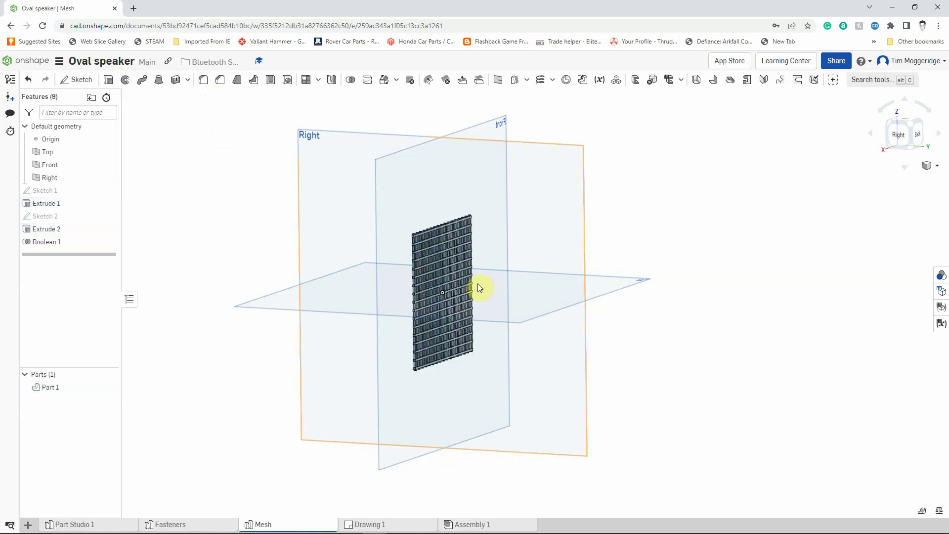
Step: Set the appearance of the joined mesh part to orange (#E8922A)
{"action": "right_click_drag", "start_coordinate": [656, 357], "coordinate": [655, 366]}
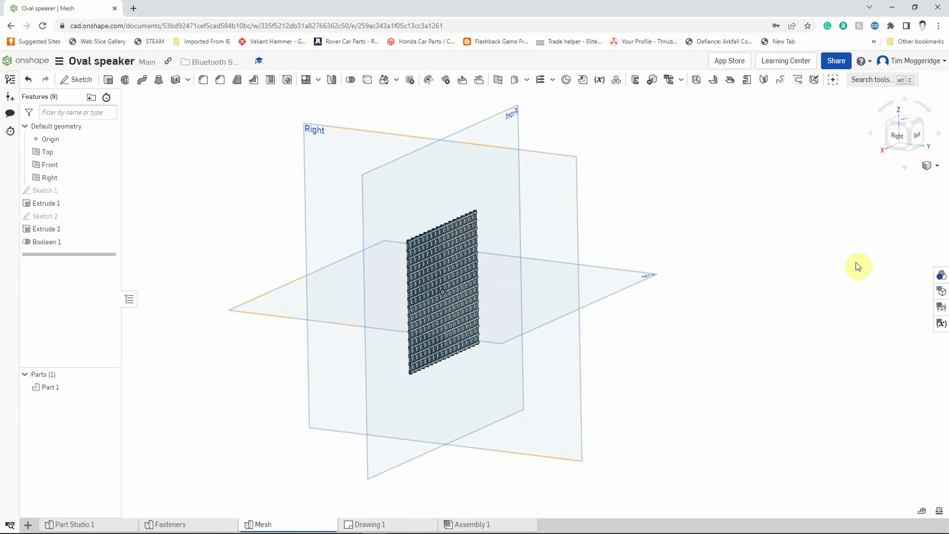
{"action": "left_click", "coordinate": [941, 278]}
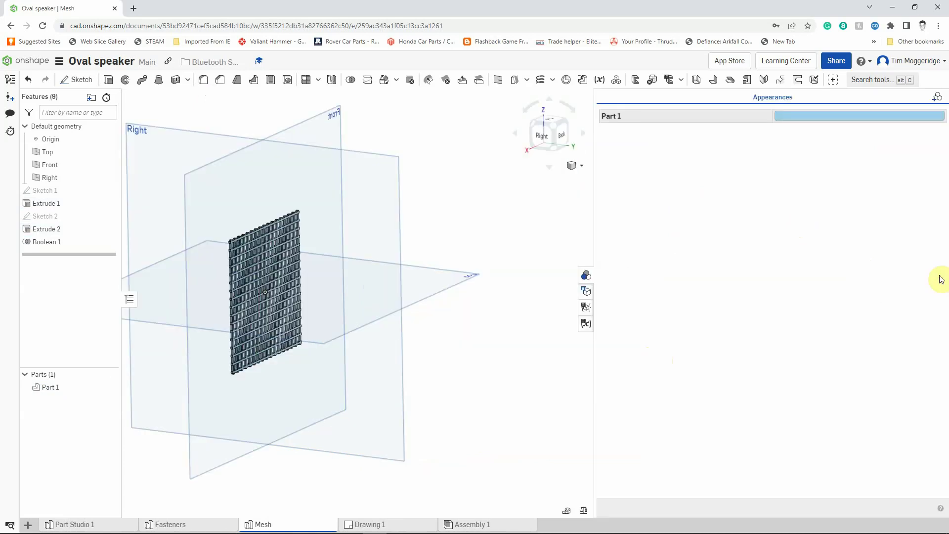
{"action": "right_click", "coordinate": [796, 117]}
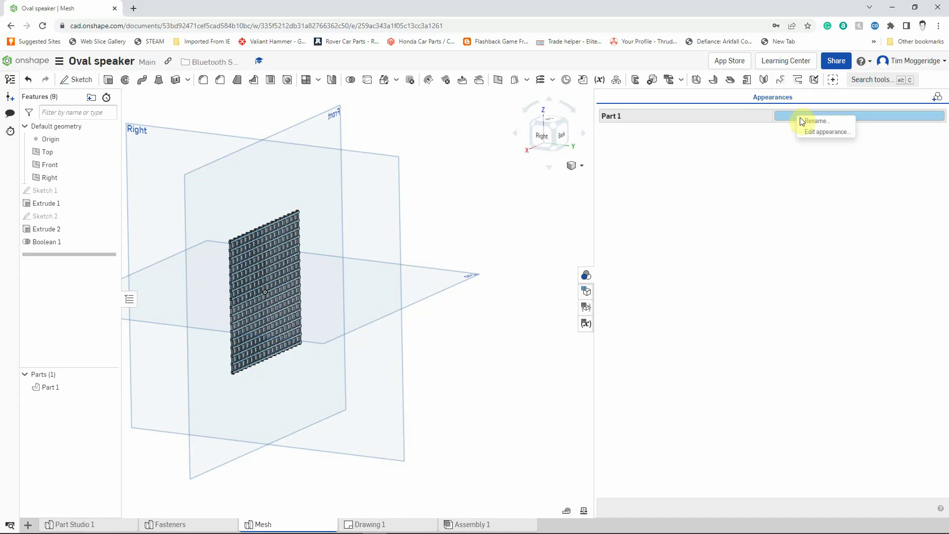
{"action": "left_click", "coordinate": [816, 132]}
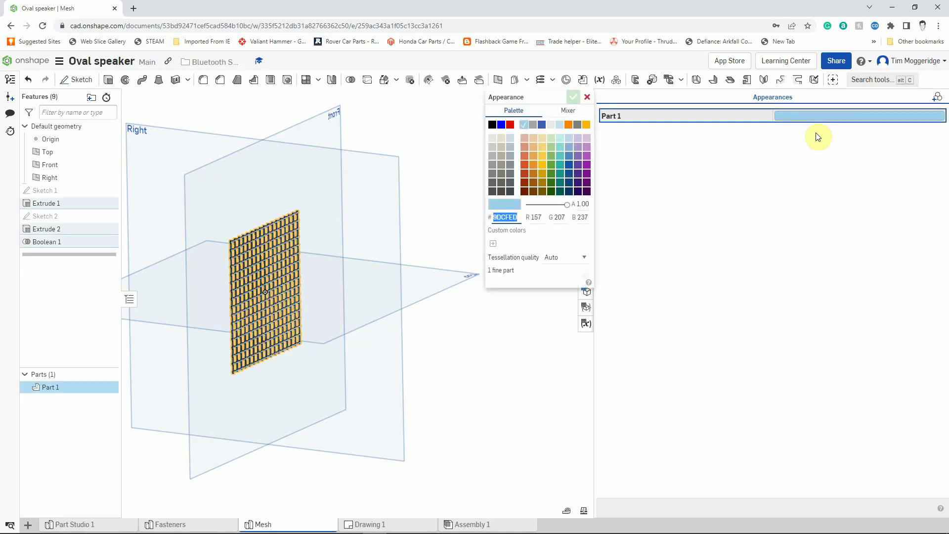
{"action": "left_click", "coordinate": [534, 165]}
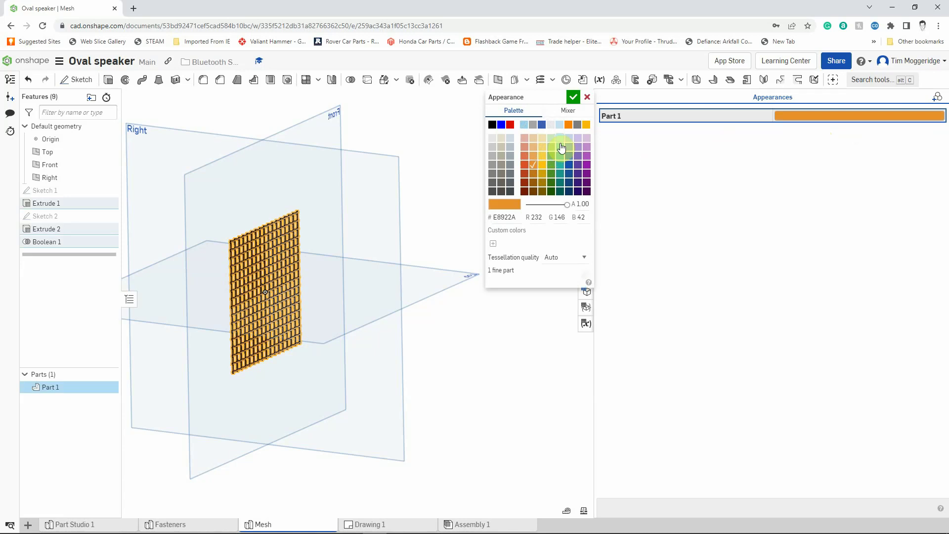
{"action": "left_click", "coordinate": [573, 97]}
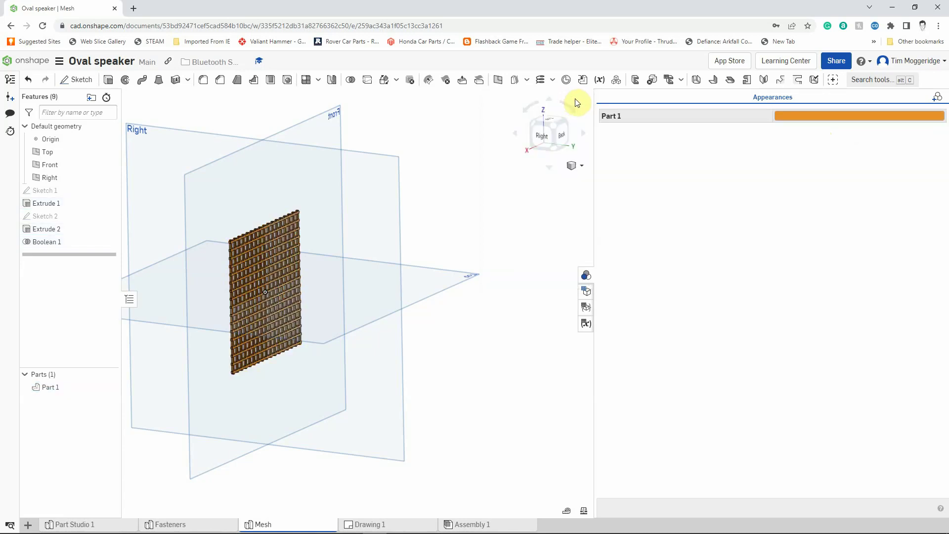
{"action": "left_click", "coordinate": [586, 276]}
{"action": "right_click_drag", "start_coordinate": [784, 339], "coordinate": [718, 343]}
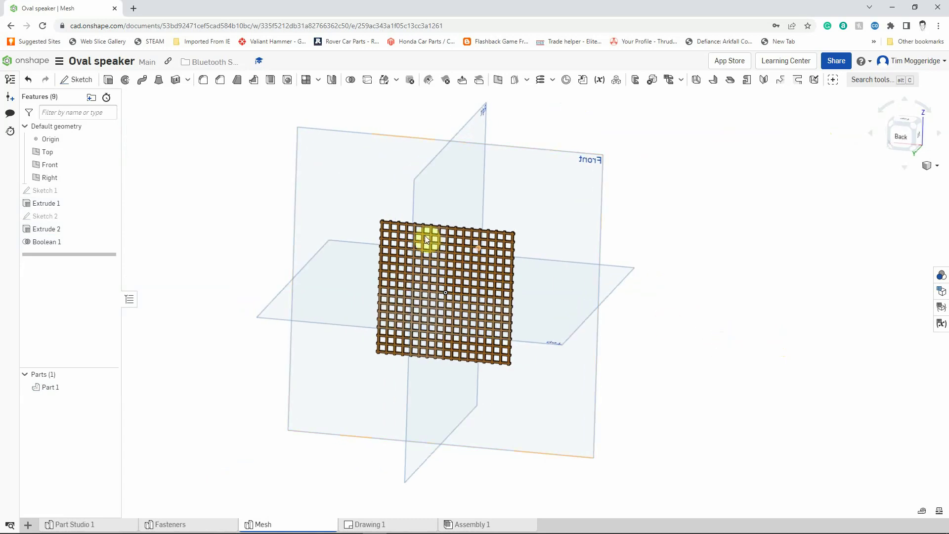
Step: Start a new sketch on the back face of the mesh bars
{"action": "scroll", "coordinate": [401, 230], "scroll_direction": "up", "scroll_amount": 10}
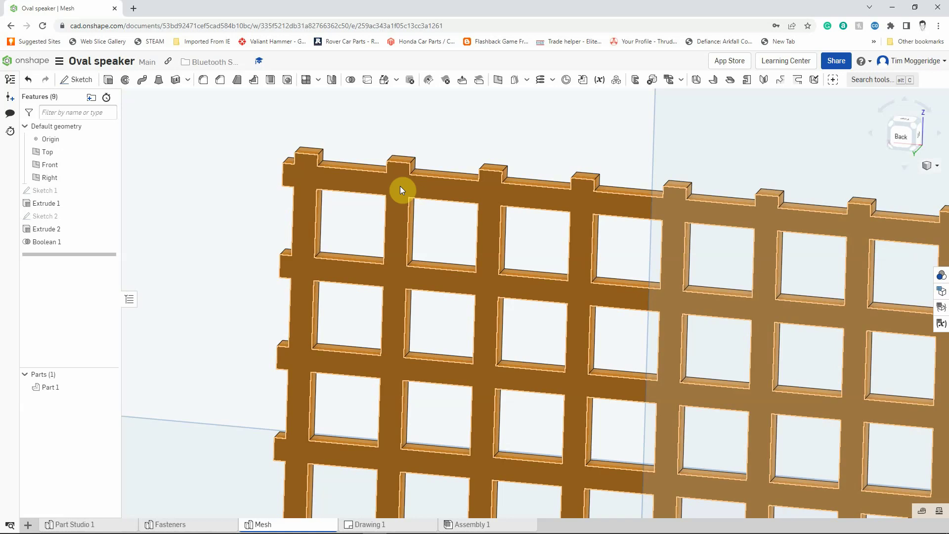
{"action": "right_click", "coordinate": [400, 190]}
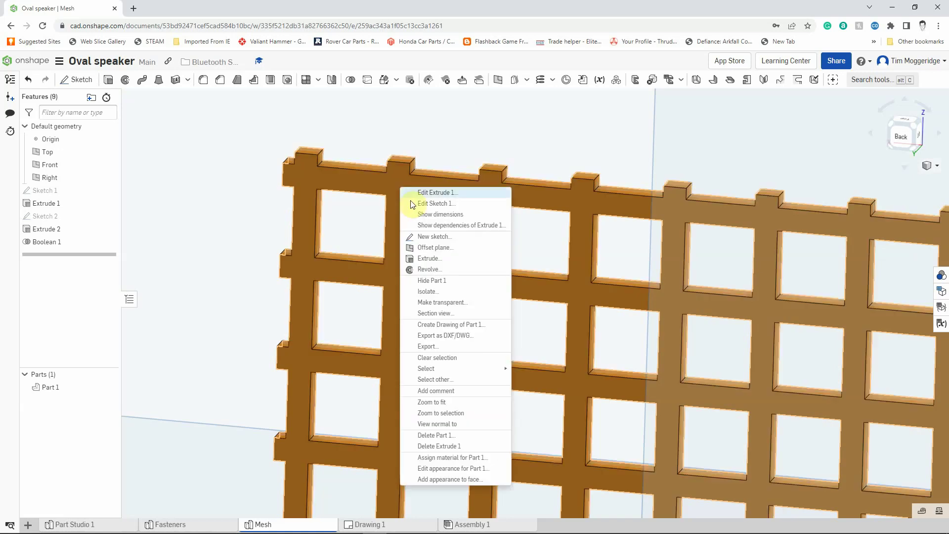
{"action": "left_click", "coordinate": [429, 237]}
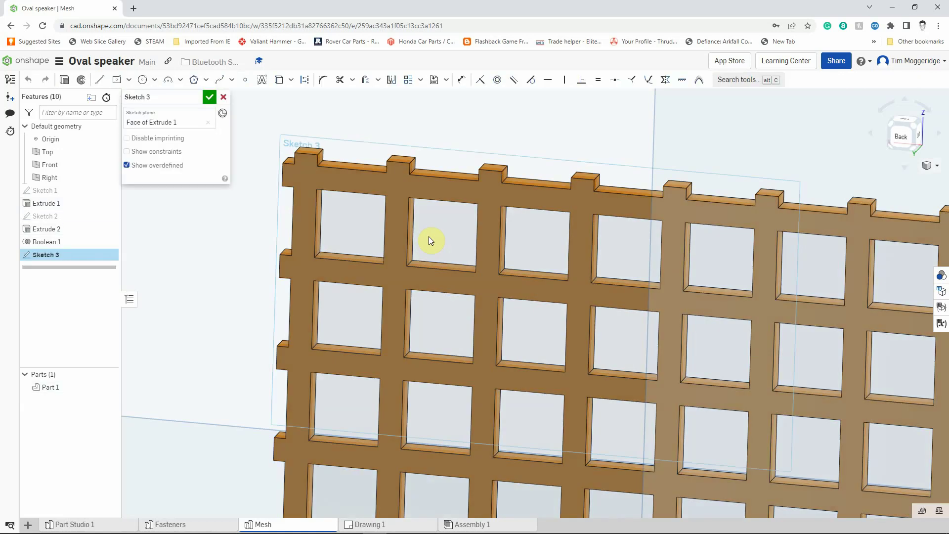
{"action": "key", "text": "n"}
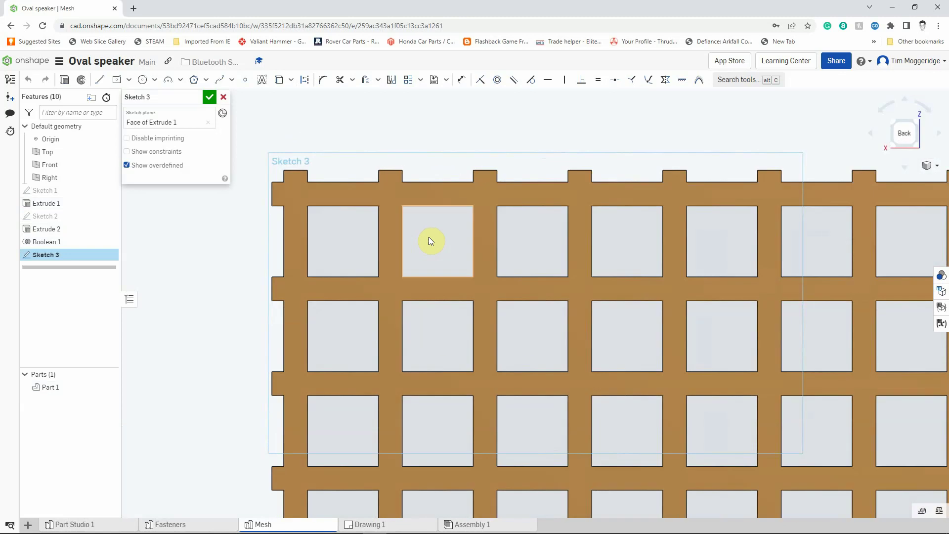
{"action": "right_click", "coordinate": [432, 124]}
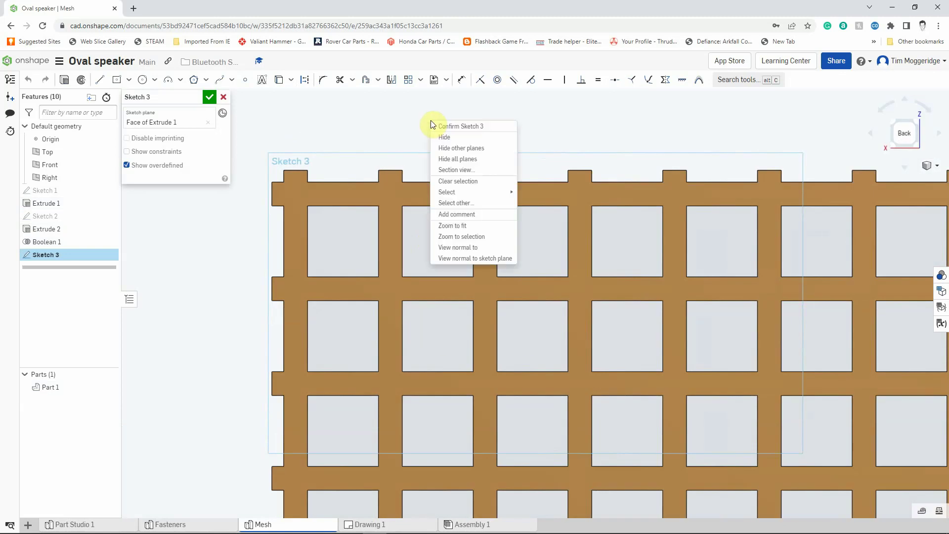
{"action": "left_click", "coordinate": [450, 226]}
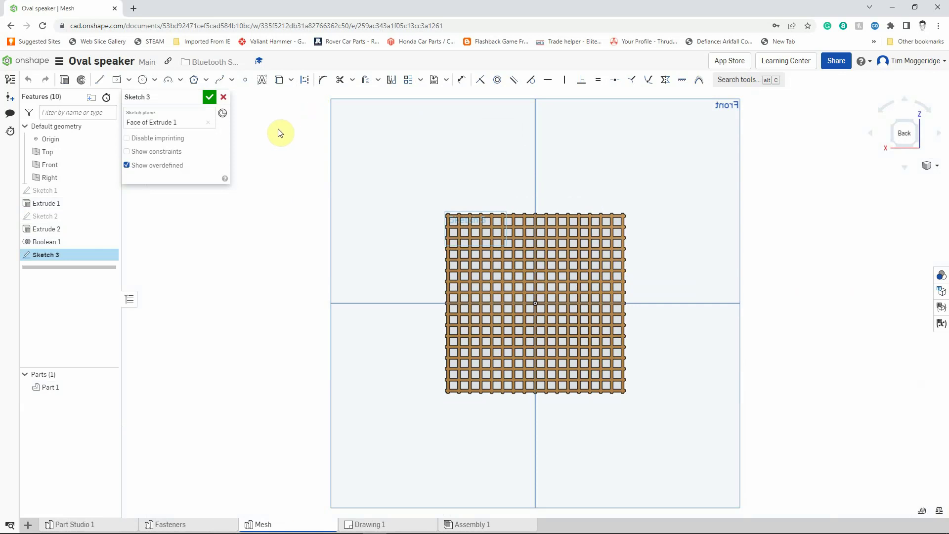
Step: Sketch a circle about 7 mm in diameter beyond the mesh's upper corner on the positive X side
{"action": "left_click", "coordinate": [143, 81]}
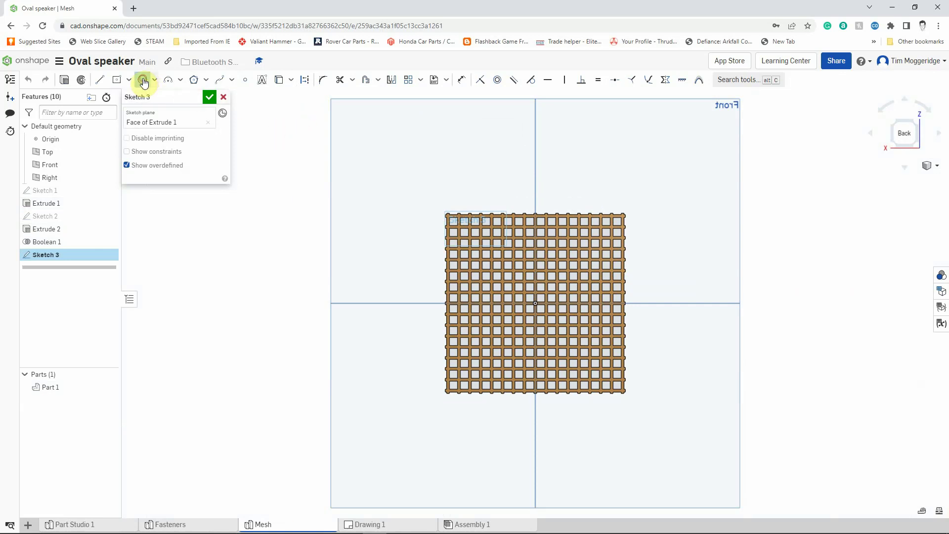
{"action": "left_click", "coordinate": [389, 162]}
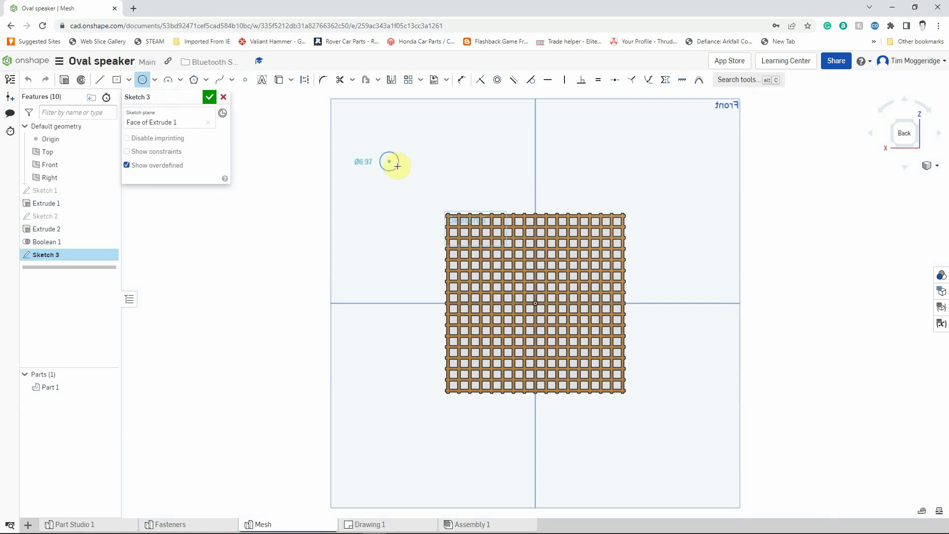
{"action": "left_click", "coordinate": [397, 167]}
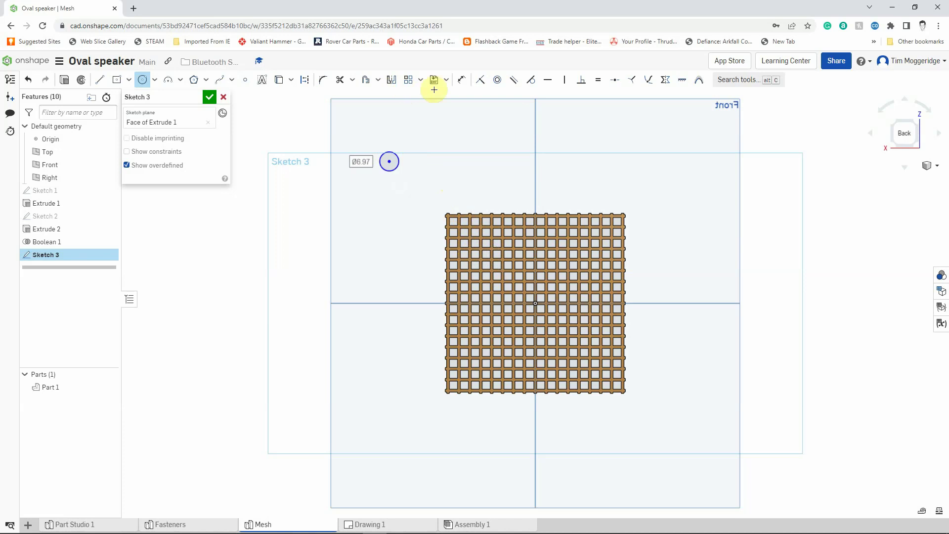
Step: Dimension the circle's centre 26 mm horizontally and 26 mm vertically from the centre of the mesh
{"action": "left_click", "coordinate": [462, 81]}
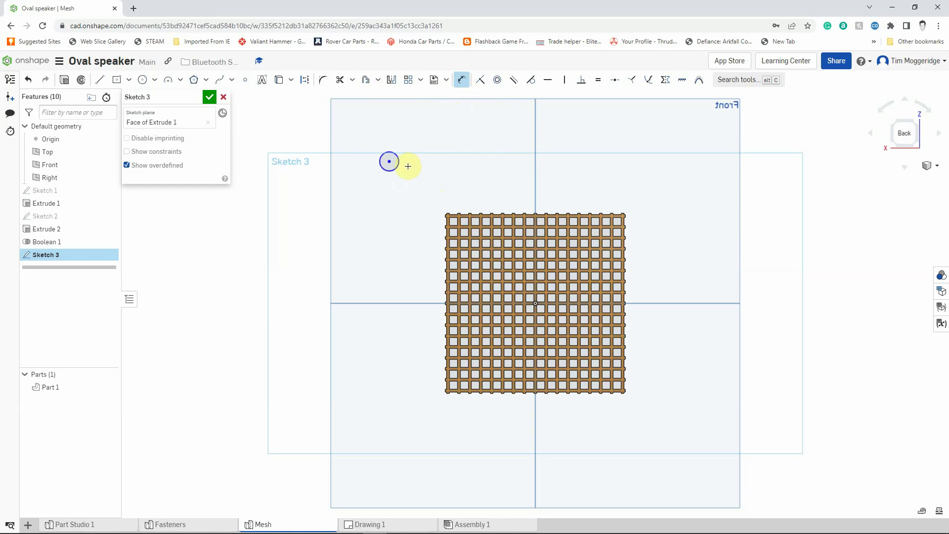
{"action": "left_click", "coordinate": [389, 161]}
{"action": "left_click", "coordinate": [454, 129]}
{"action": "type", "text": "26"}
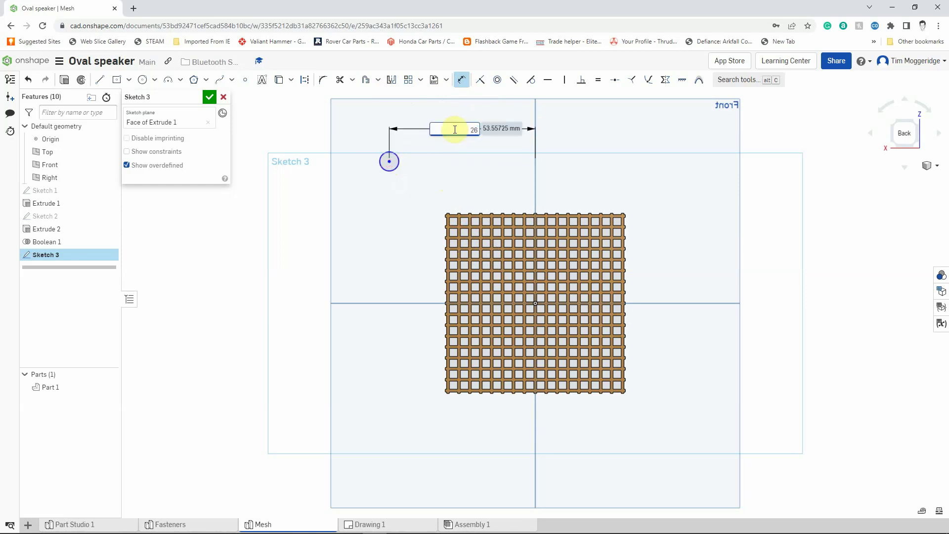
{"action": "key", "text": "Return"}
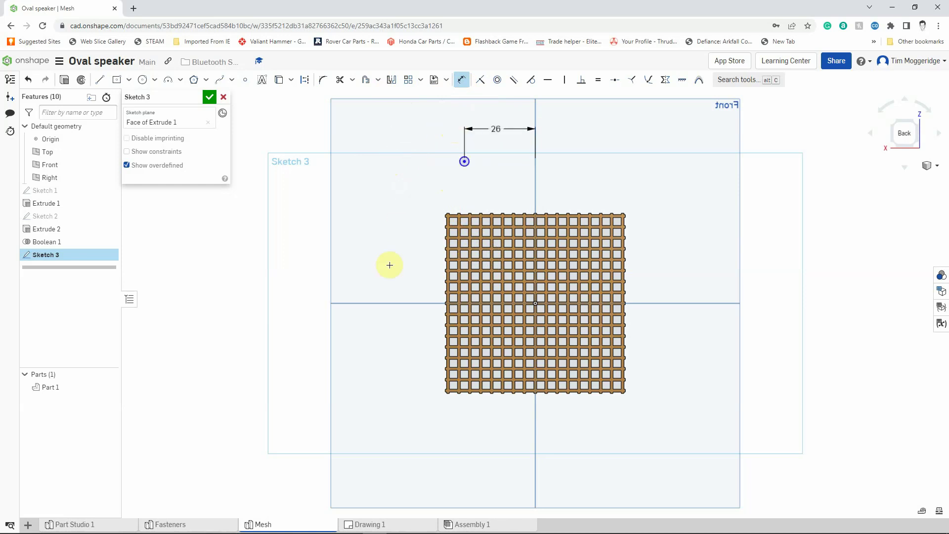
{"action": "left_click", "coordinate": [463, 161]}
{"action": "left_click", "coordinate": [379, 220]}
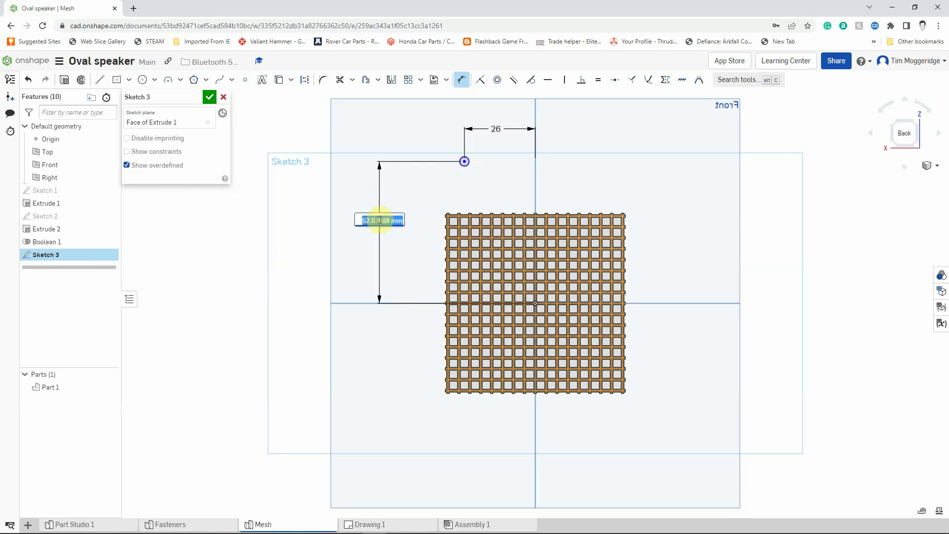
{"action": "type", "text": "26"}
{"action": "key", "text": "Return"}
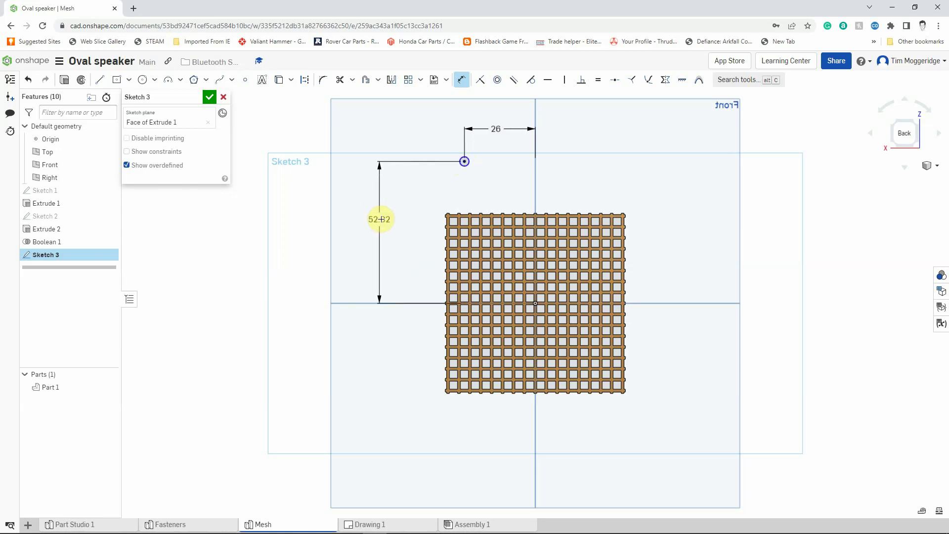
Step: Set the circle's diameter to 4 mm
{"action": "left_click", "coordinate": [462, 230]}
{"action": "left_click", "coordinate": [413, 184]}
{"action": "type", "text": "4"}
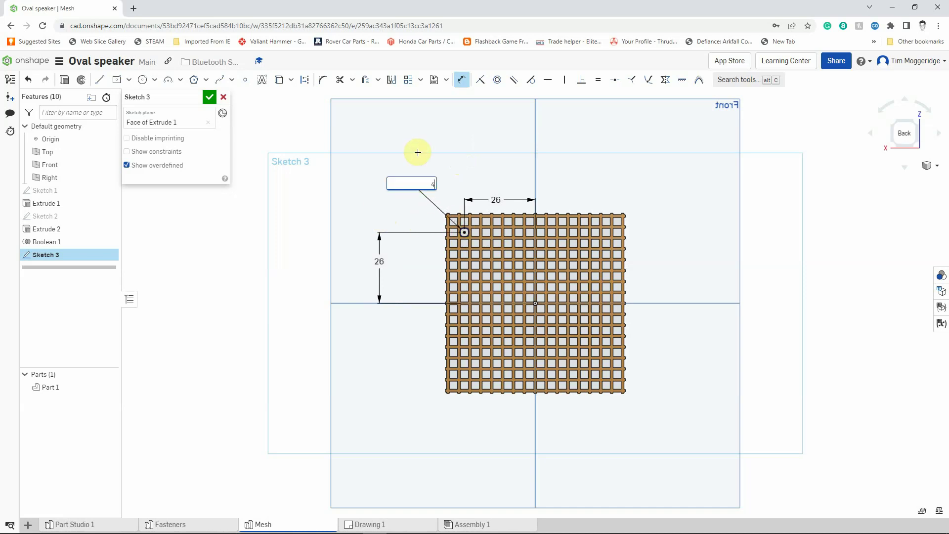
{"action": "key", "text": "Return"}
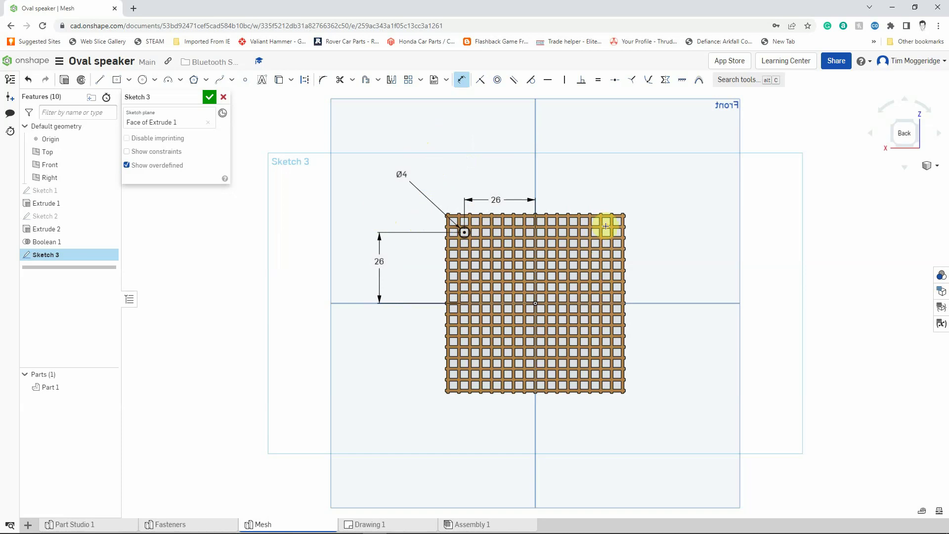
Step: Mirror the 4 mm circle about the Right plane to the opposite upper corner of the mesh
{"action": "left_click", "coordinate": [392, 82]}
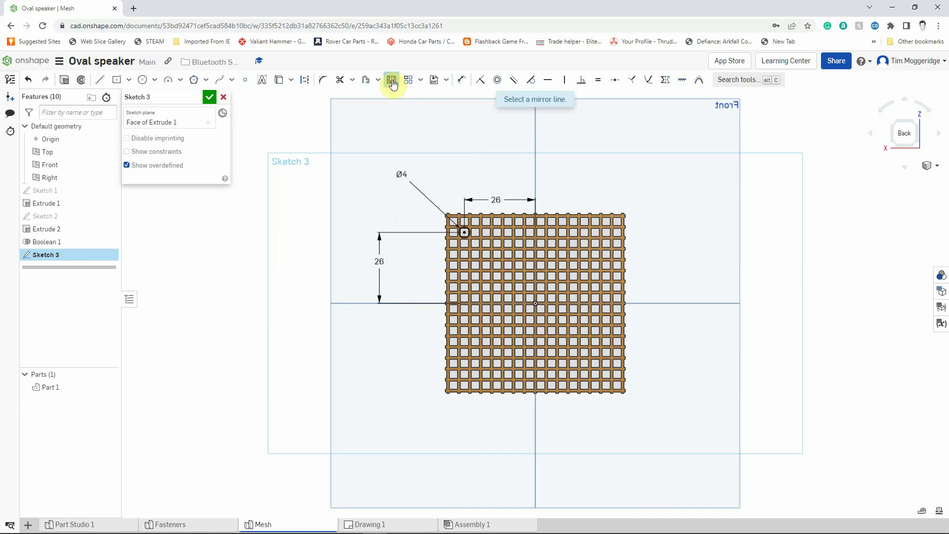
{"action": "left_click", "coordinate": [533, 129]}
{"action": "left_click", "coordinate": [468, 227]}
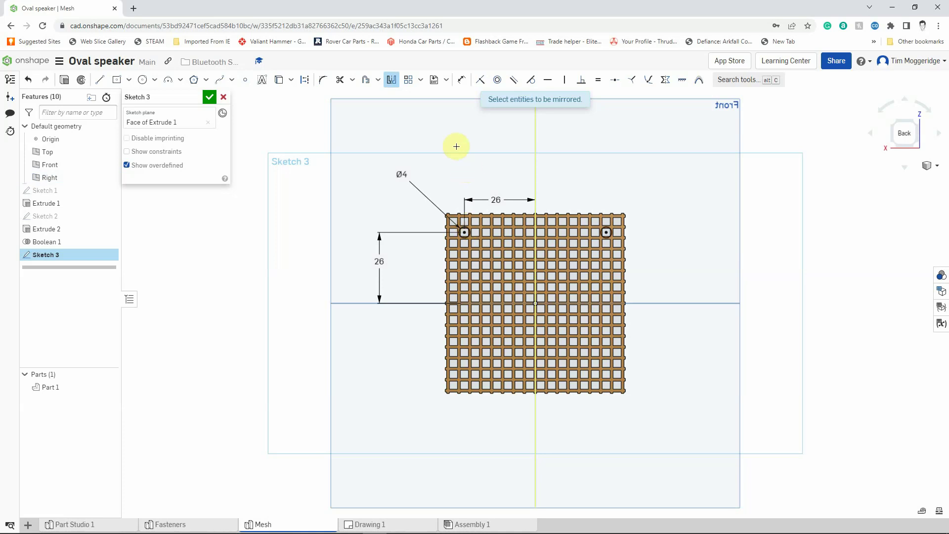
Step: Mirror both upper circles about the Top plane to the lower corners of the mesh
{"action": "left_click", "coordinate": [391, 80]}
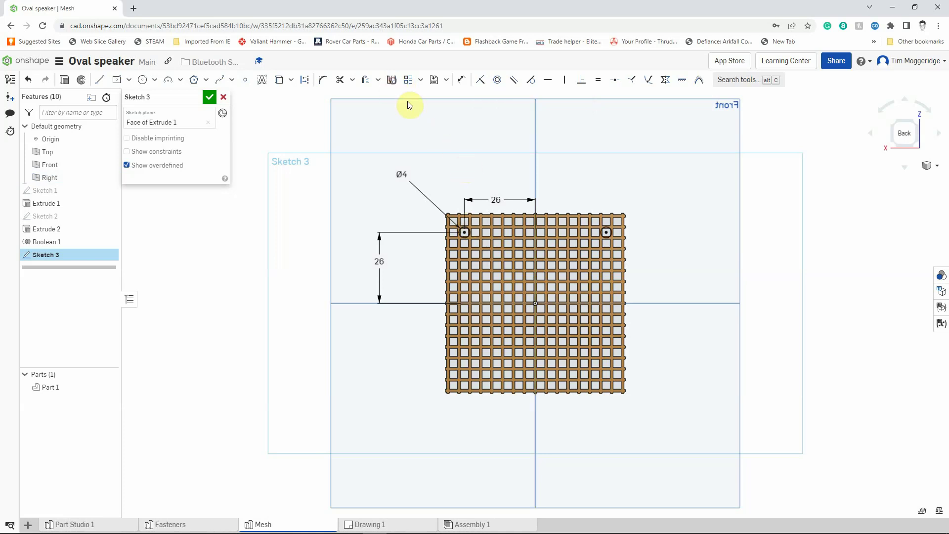
{"action": "left_click", "coordinate": [391, 80]}
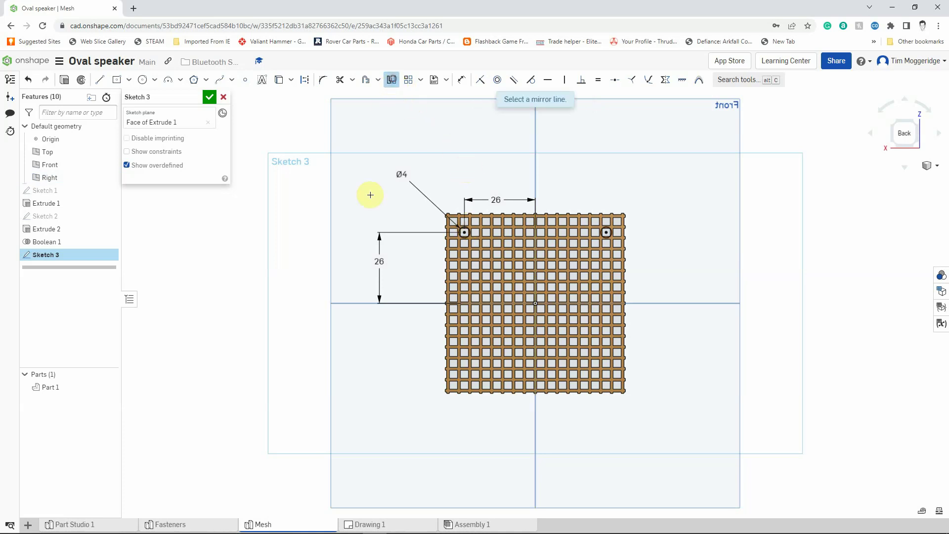
{"action": "left_click", "coordinate": [353, 303]}
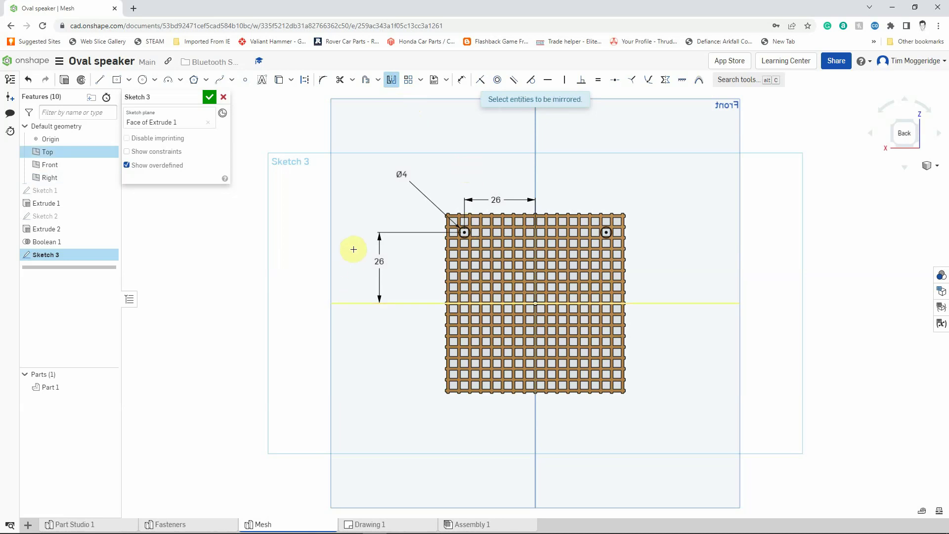
{"action": "left_click", "coordinate": [458, 231]}
{"action": "left_click", "coordinate": [600, 236]}
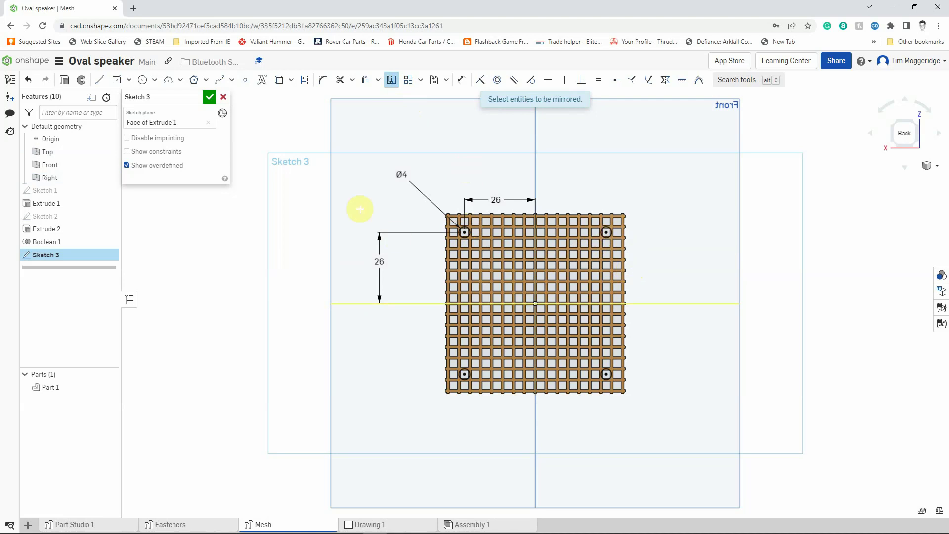
Step: Cut the four corner circles through the mesh part with a Remove extrude set to Through all
{"action": "right_click_drag", "start_coordinate": [275, 280], "coordinate": [252, 288]}
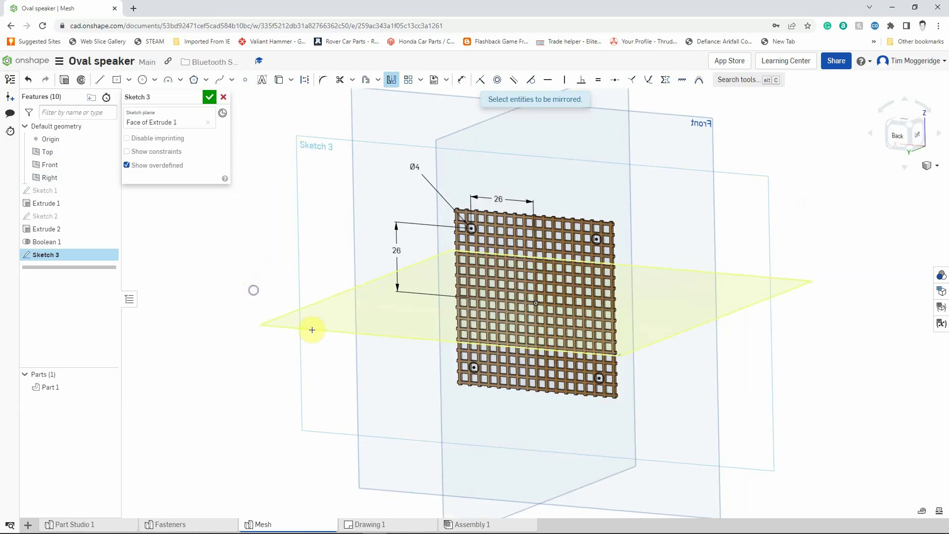
{"action": "left_click", "coordinate": [65, 81]}
{"action": "left_click", "coordinate": [154, 124]}
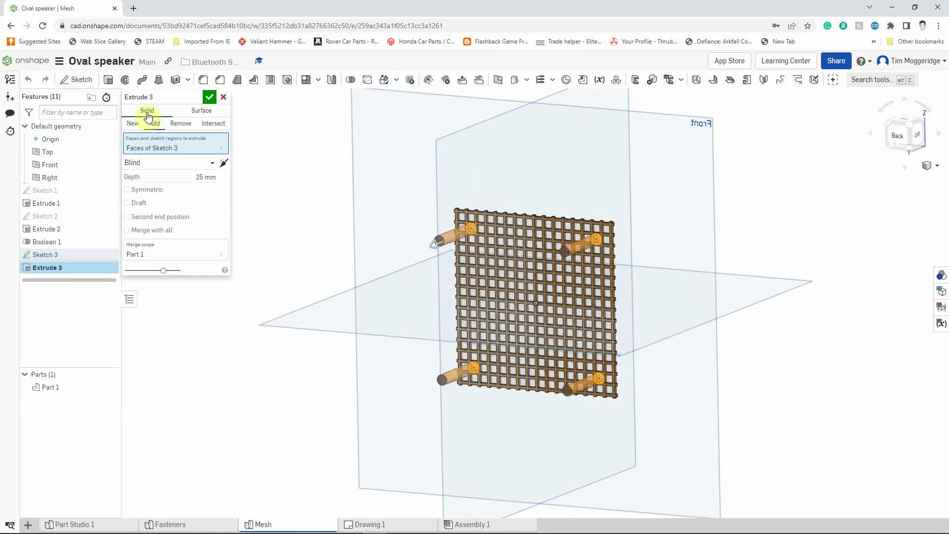
{"action": "left_click", "coordinate": [179, 125]}
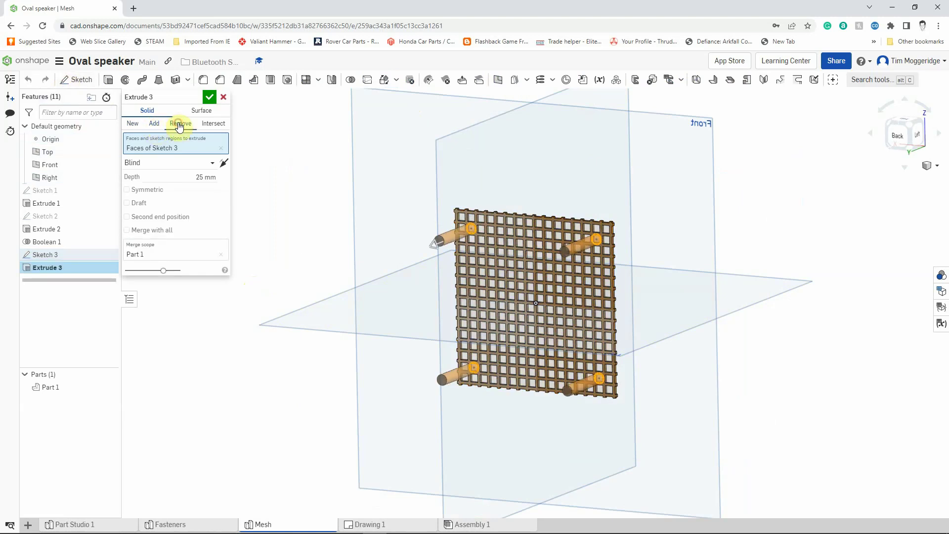
{"action": "left_click", "coordinate": [213, 167]}
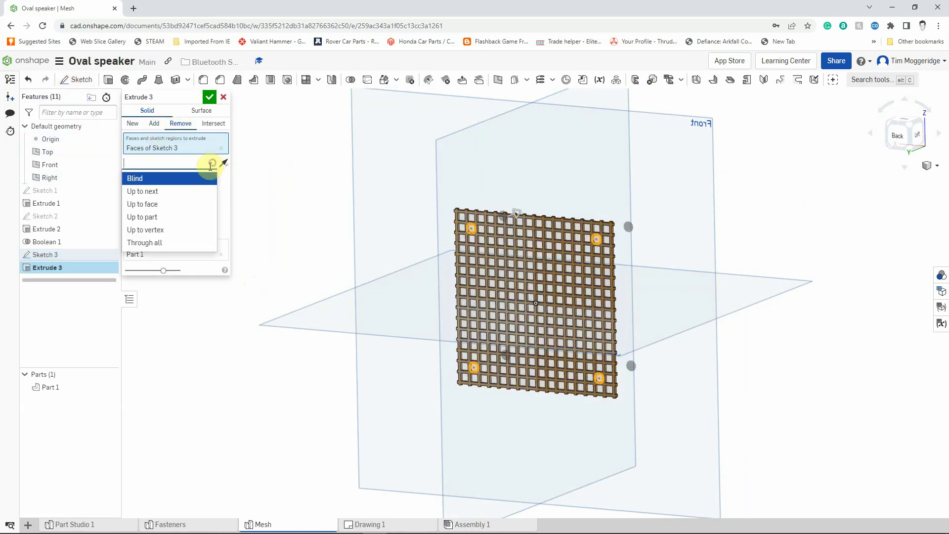
{"action": "left_click", "coordinate": [164, 243]}
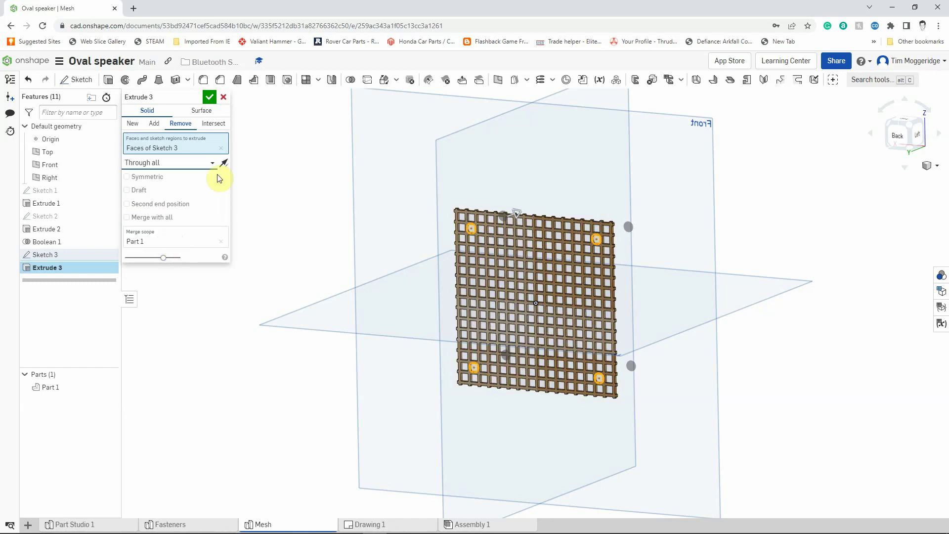
{"action": "left_click", "coordinate": [210, 96]}
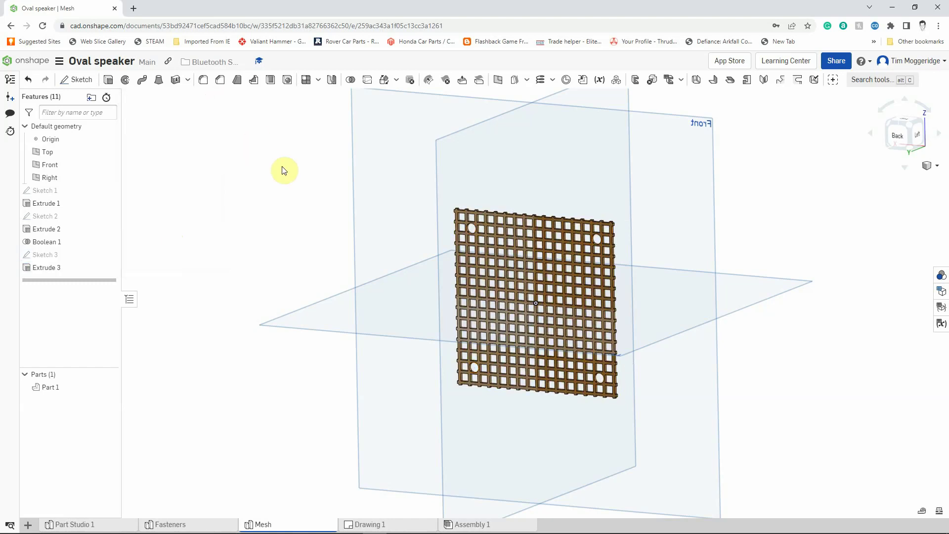
{"action": "key", "text": "shift+2"}
{"action": "key", "text": "Up"}
{"action": "key", "text": "Left"}
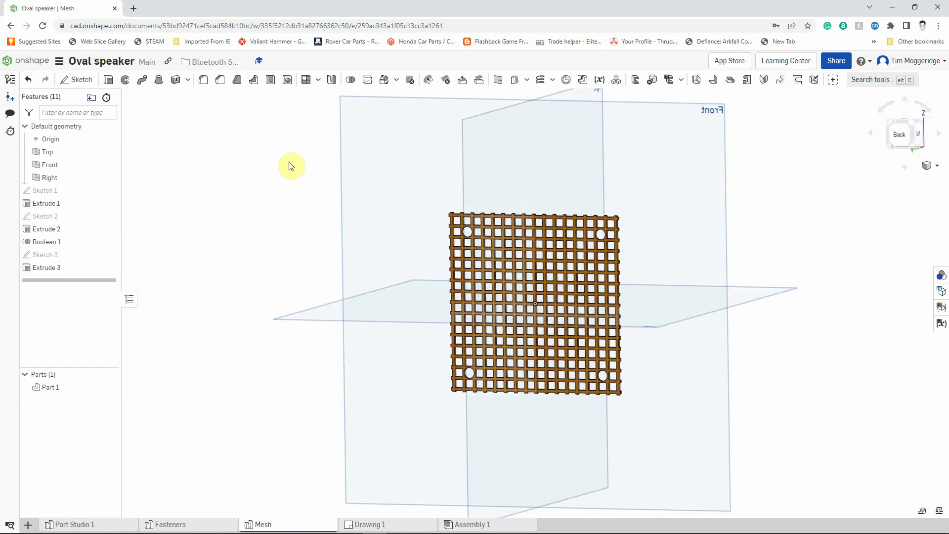